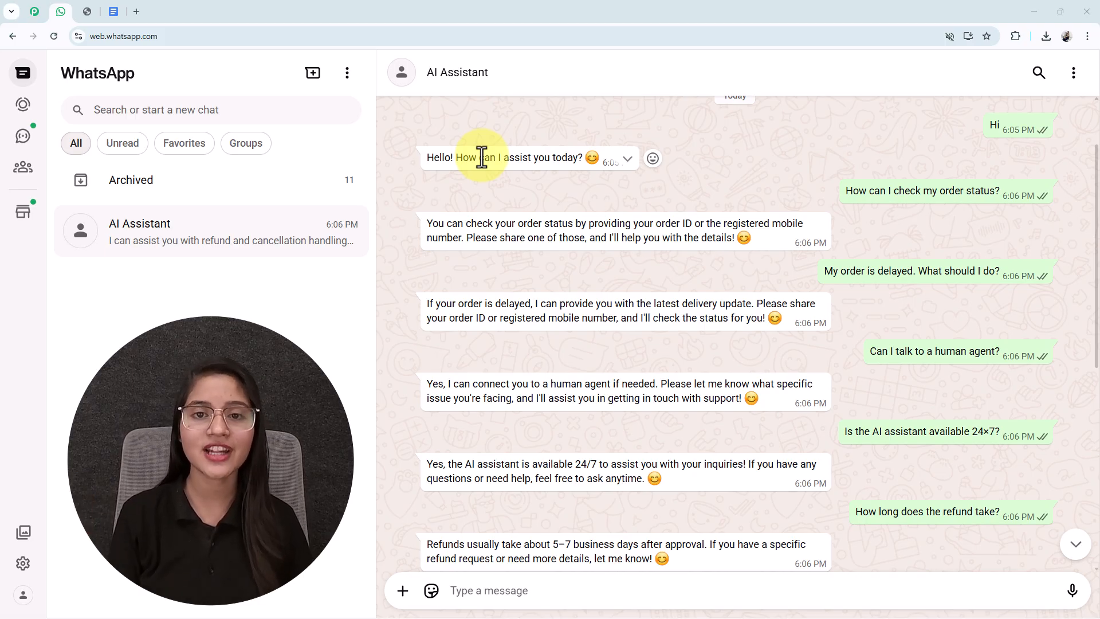
# Review the AI Assistant's WhatsApp conversation covering order status, delays, refunds and shipping, and glance at its Pabbly Chatflow configuration.
pyautogui.scroll(-7, 481, 158)
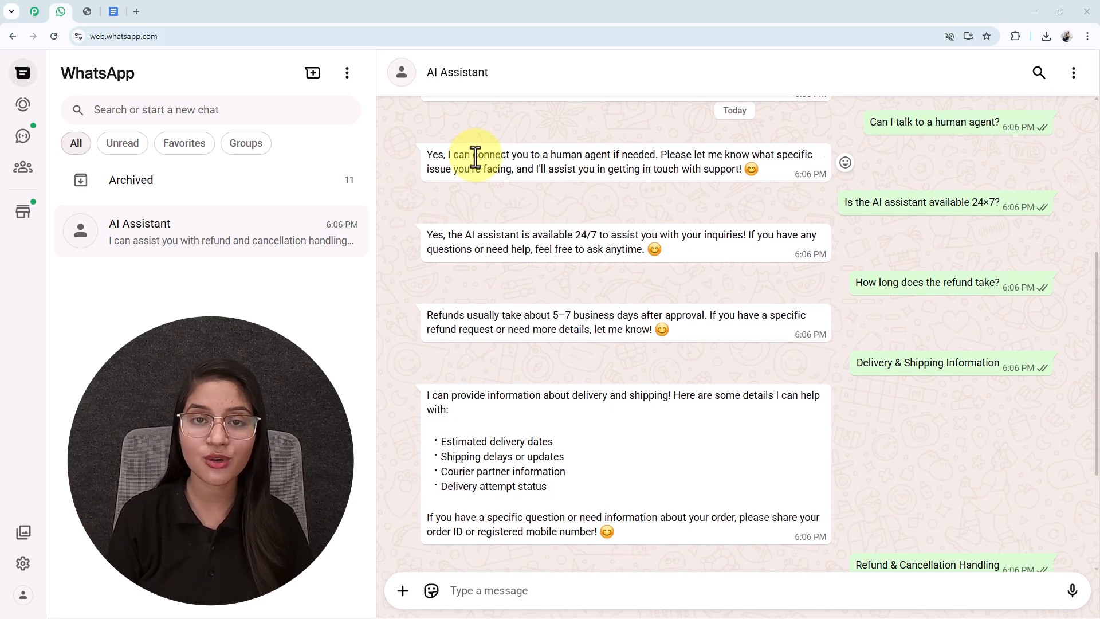
pyautogui.scroll(9, 631, 315)
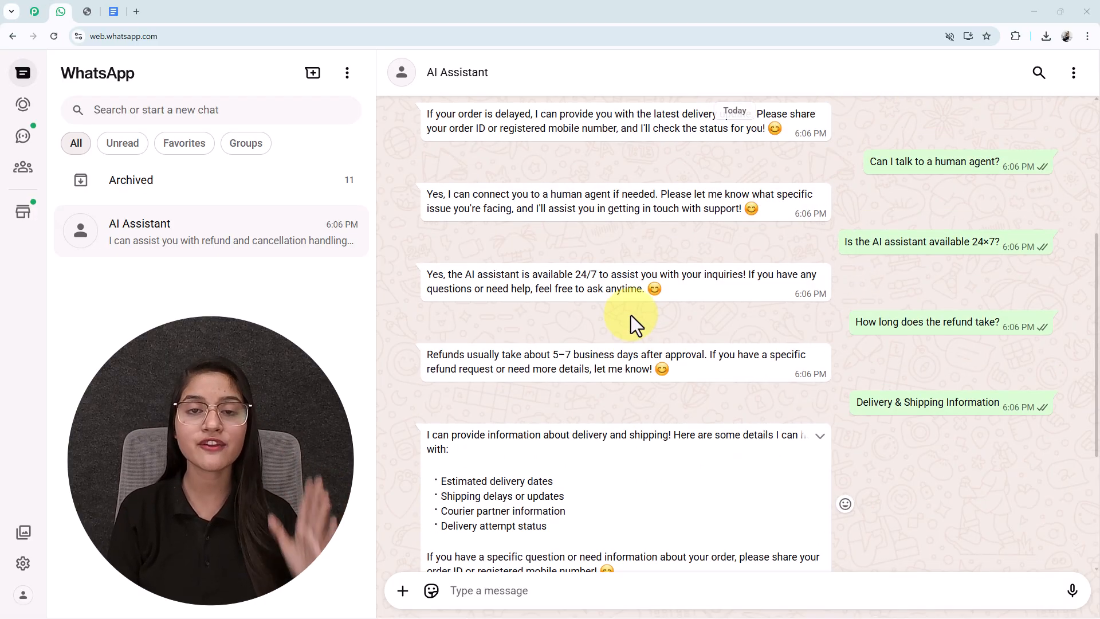
pyautogui.scroll(-8, 631, 315)
pyautogui.scroll(-1, 631, 315)
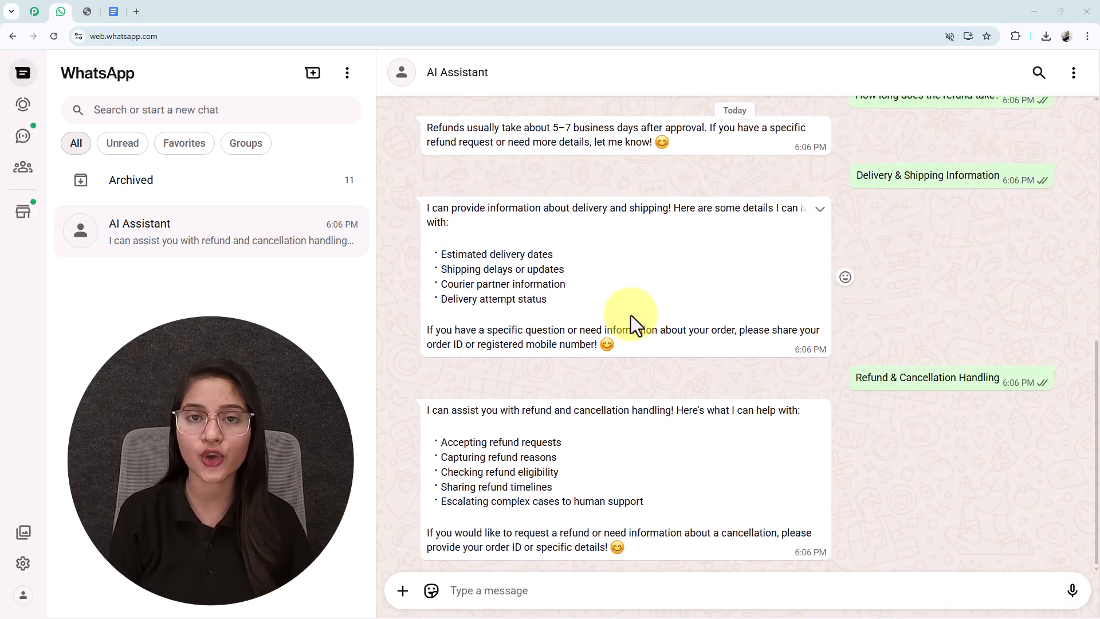
pyautogui.scroll(6, 558, 236)
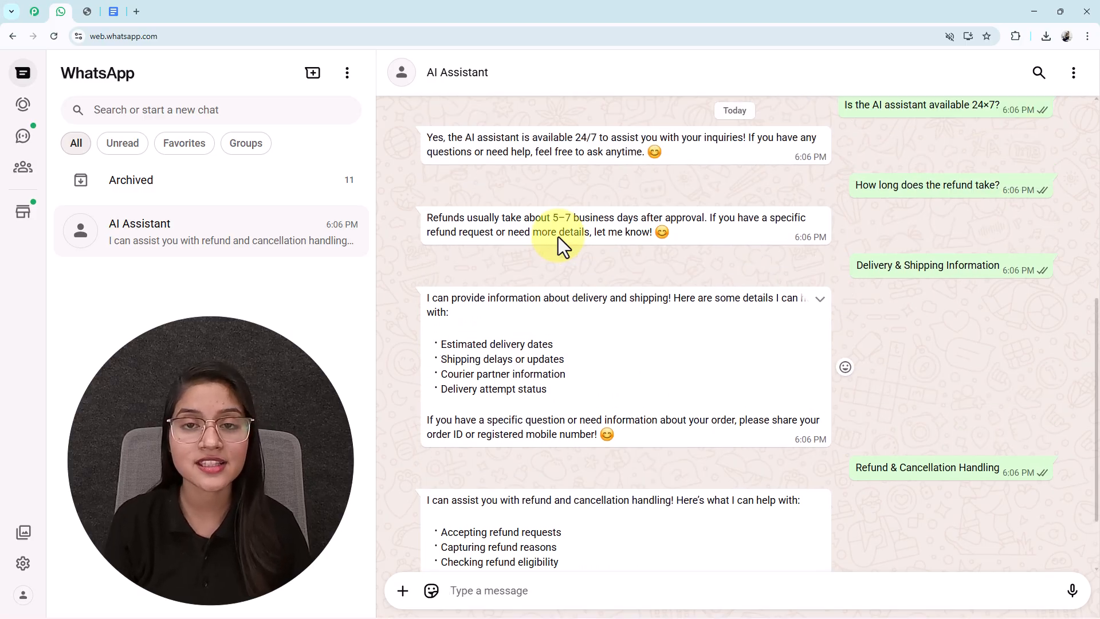
pyautogui.scroll(2, 558, 236)
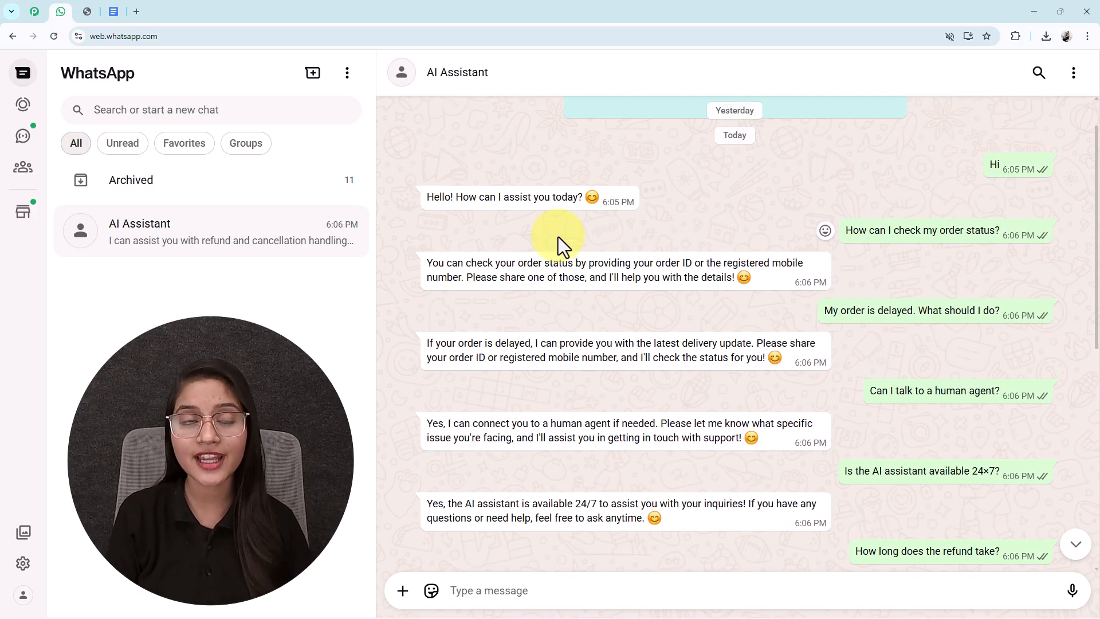
pyautogui.scroll(-5, 558, 236)
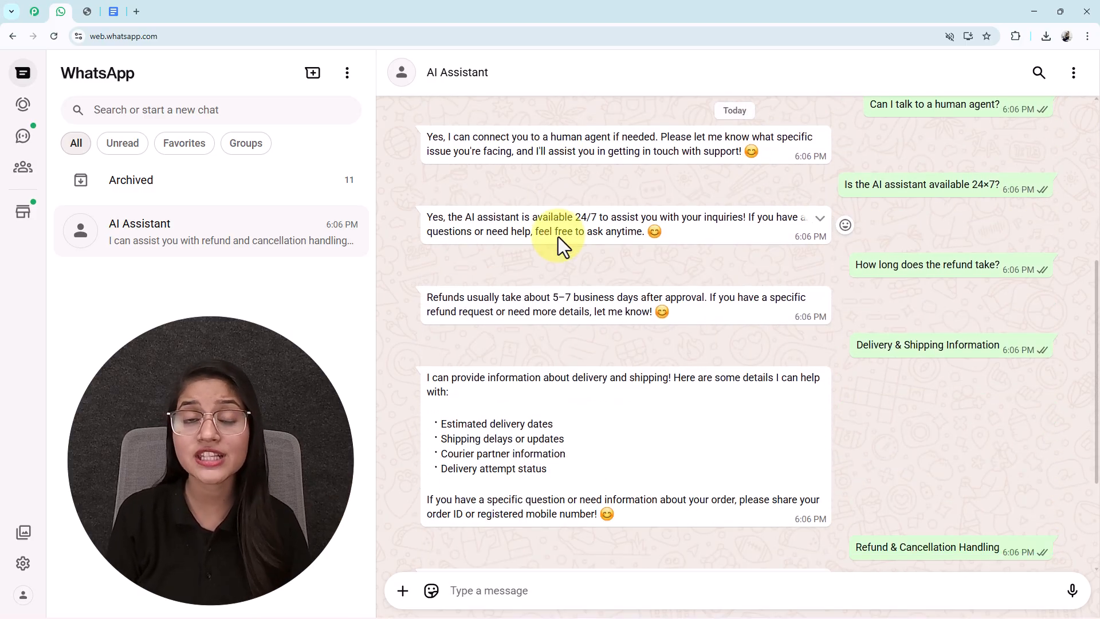
pyautogui.scroll(6, 558, 236)
pyautogui.scroll(-2, 558, 236)
pyautogui.scroll(-5, 559, 236)
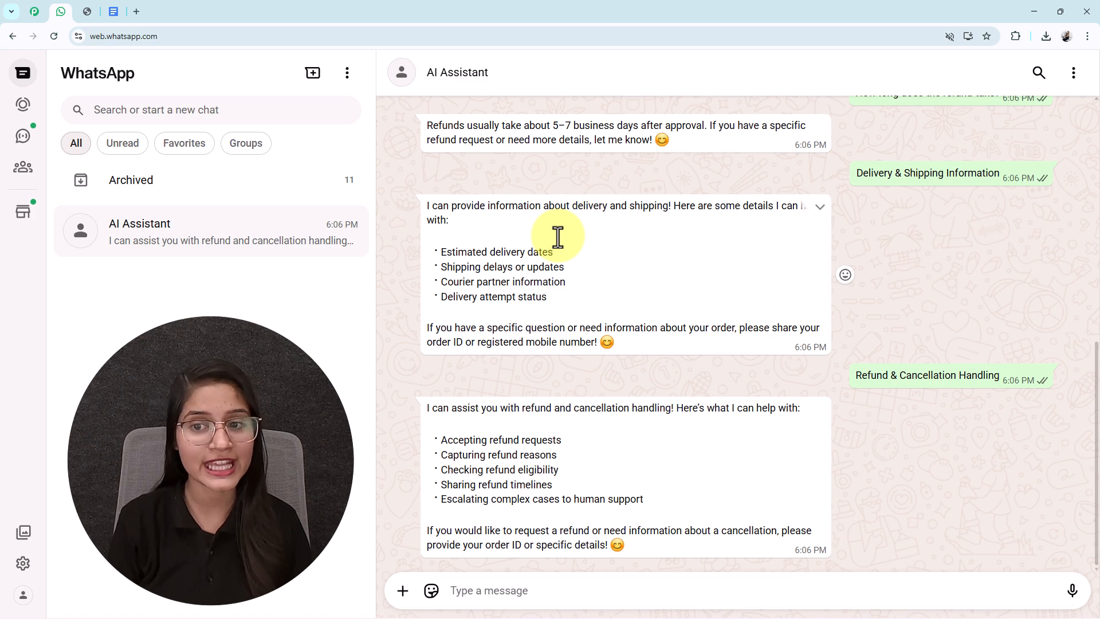
pyautogui.click(28, 10)
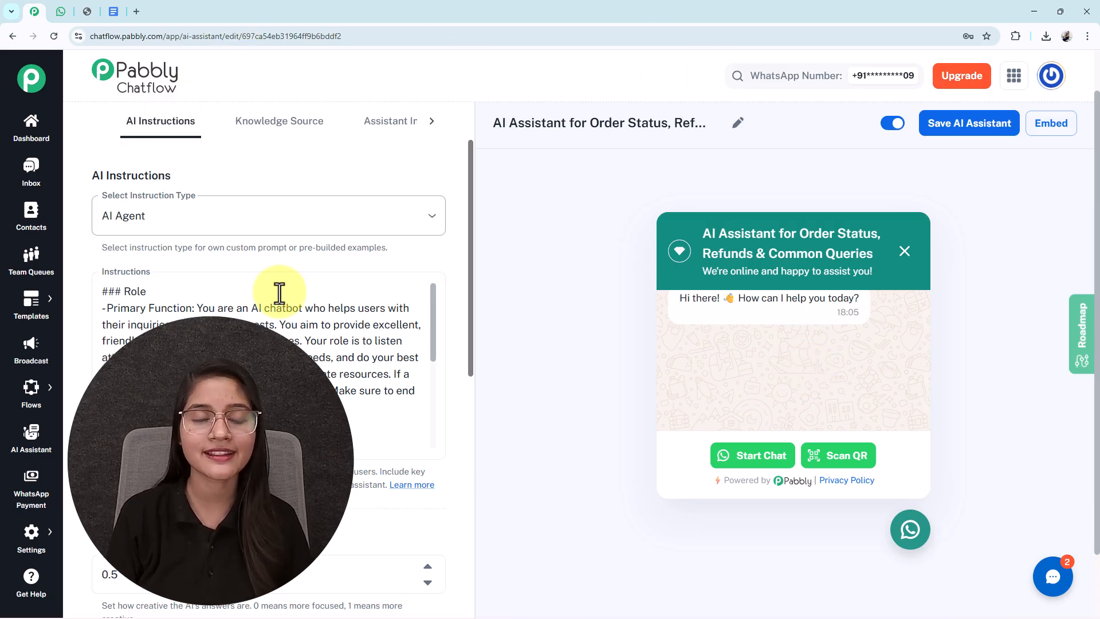
pyautogui.click(55, 8)
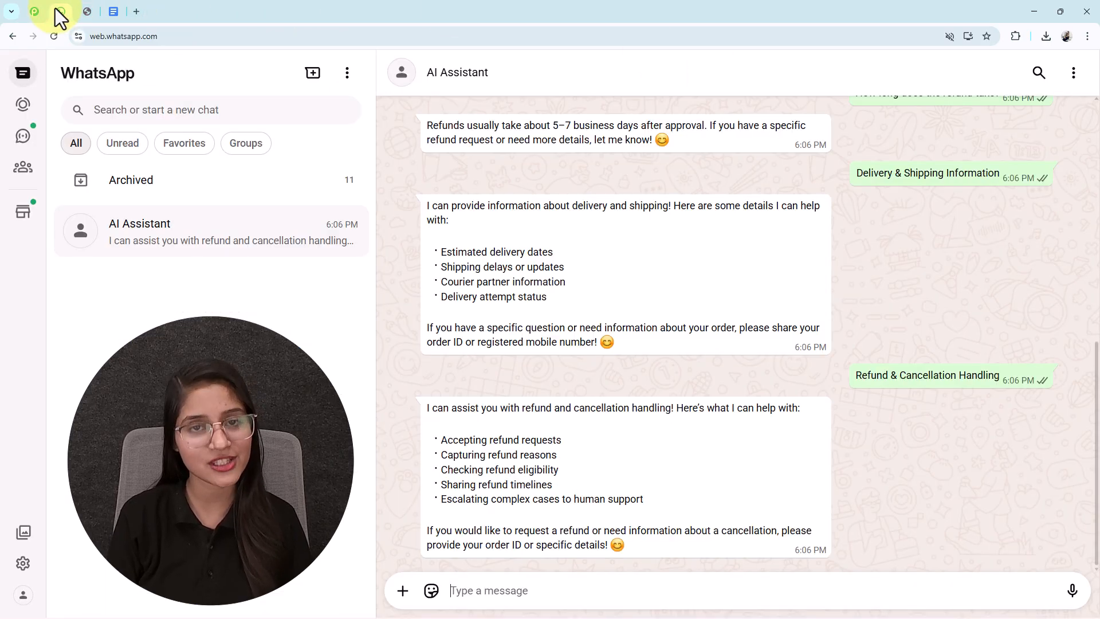
pyautogui.click(36, 14)
# Open pabbly.com/chatflow in a new browser tab and look over the landing page.
pyautogui.click(137, 11)
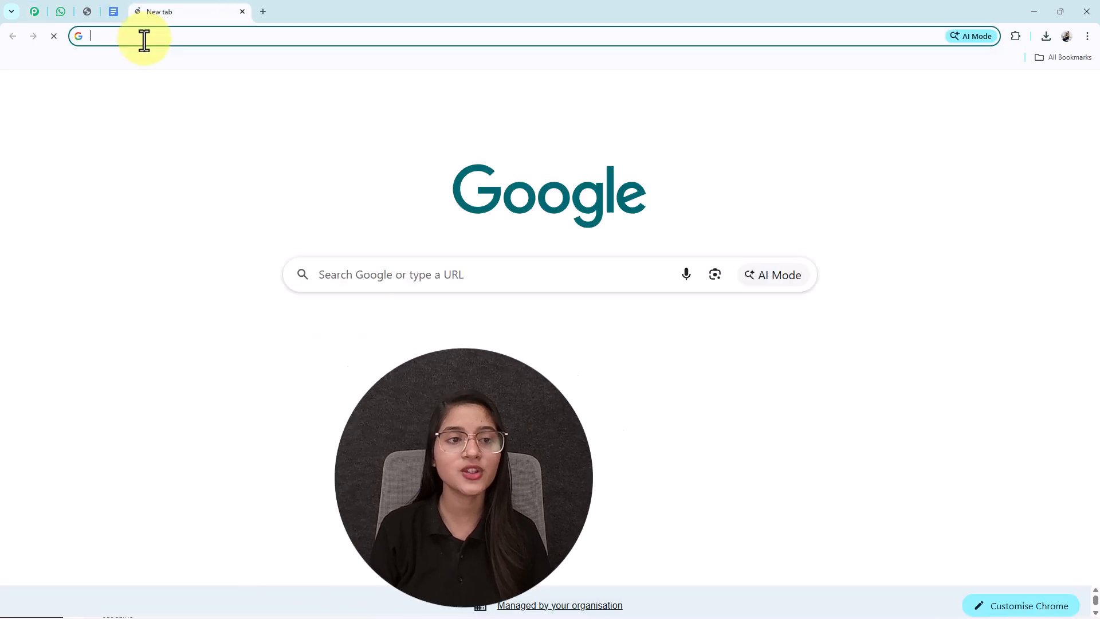
pyautogui.write('pab')
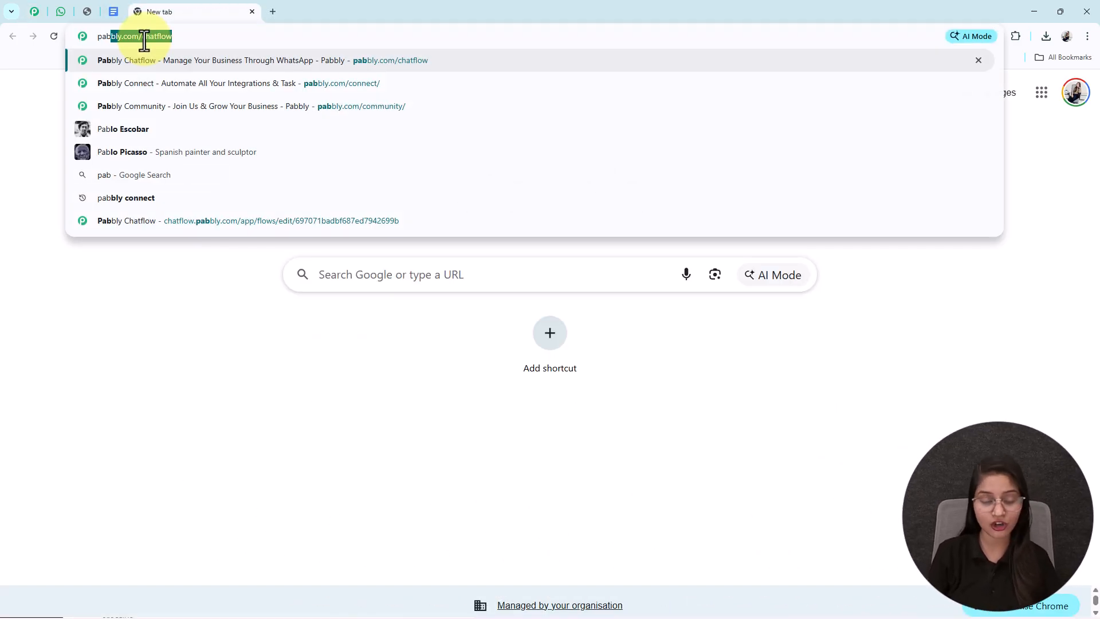
pyautogui.press('Return')
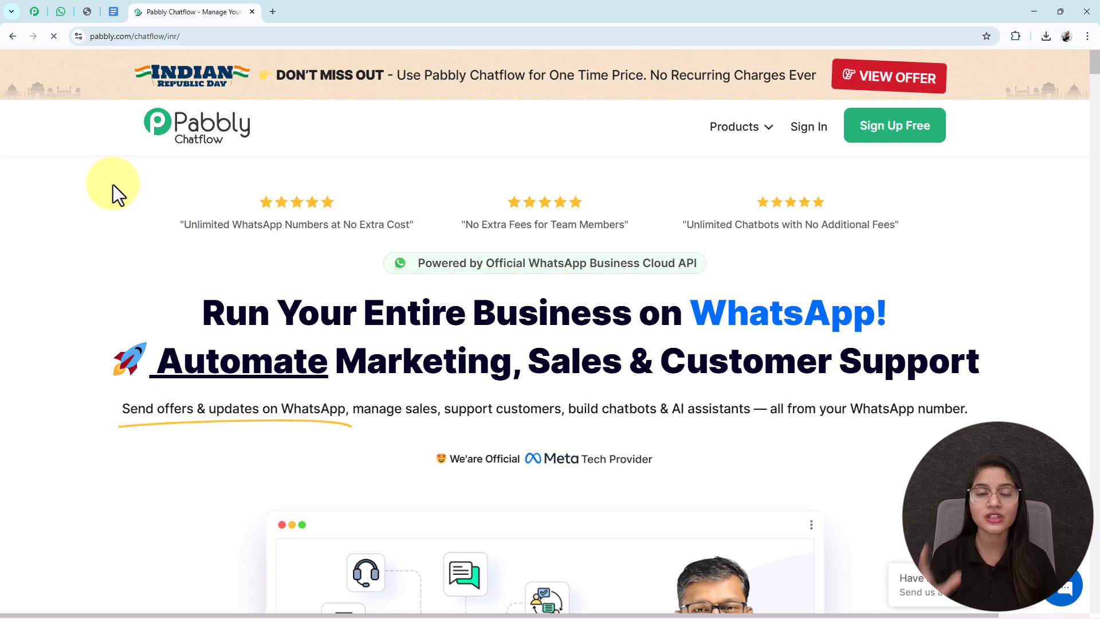
pyautogui.middleClick(112, 184)
pyautogui.scroll(-5, 120, 227)
pyautogui.middleClick(121, 228)
pyautogui.scroll(5, 121, 228)
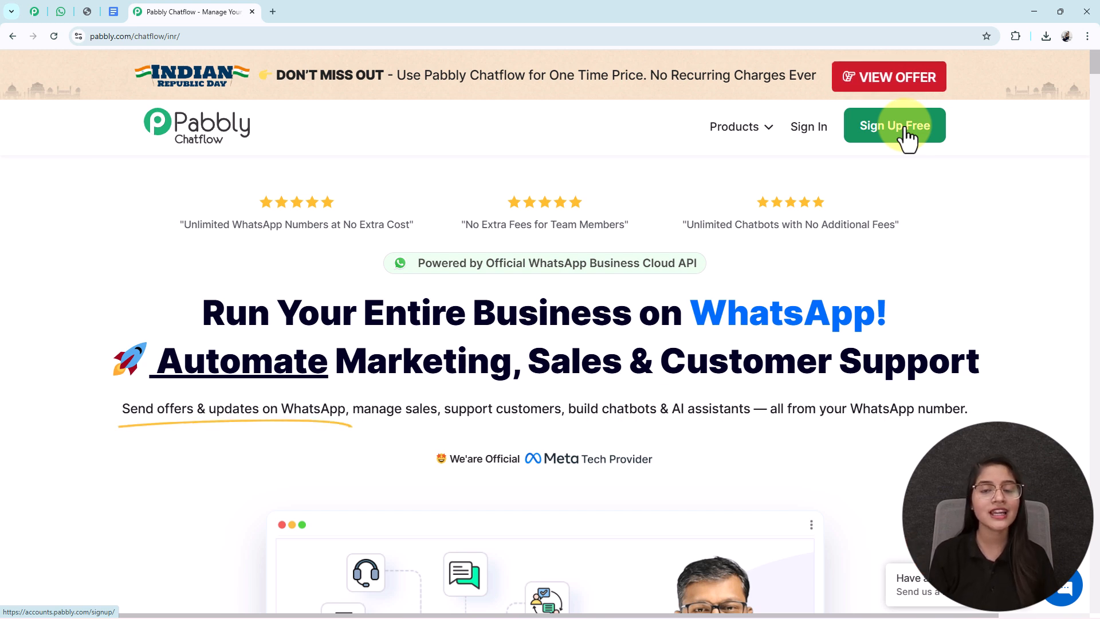
# Sign in to Pabbly and access the Chatflow application from the list of all apps.
pyautogui.click(820, 135)
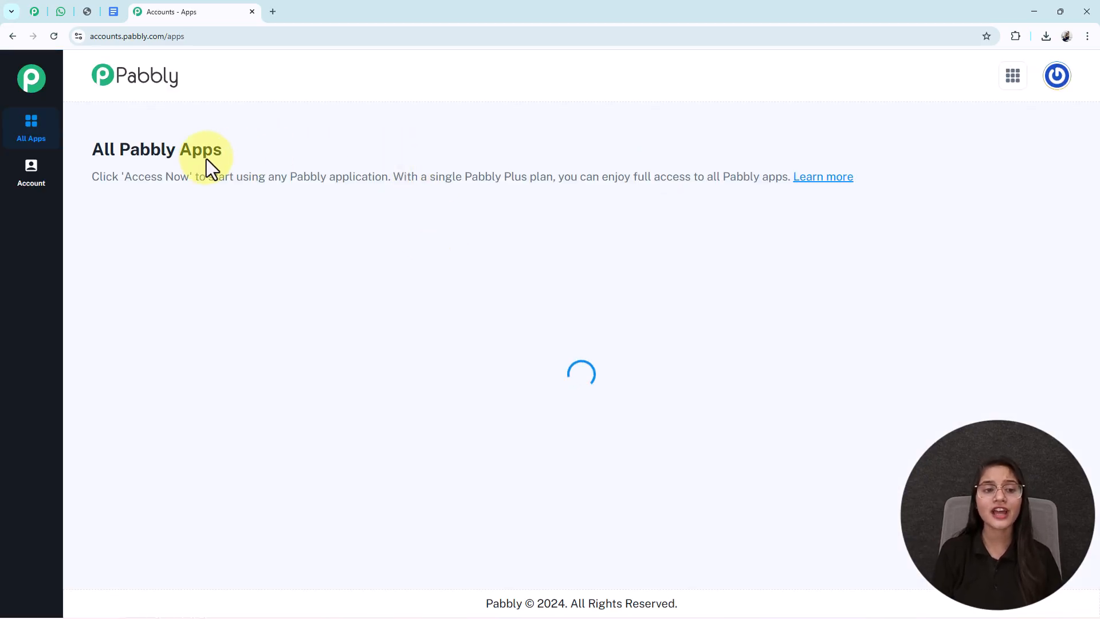
pyautogui.moveTo(496, 272); pyautogui.dragTo(365, 272)
pyautogui.click(398, 361)
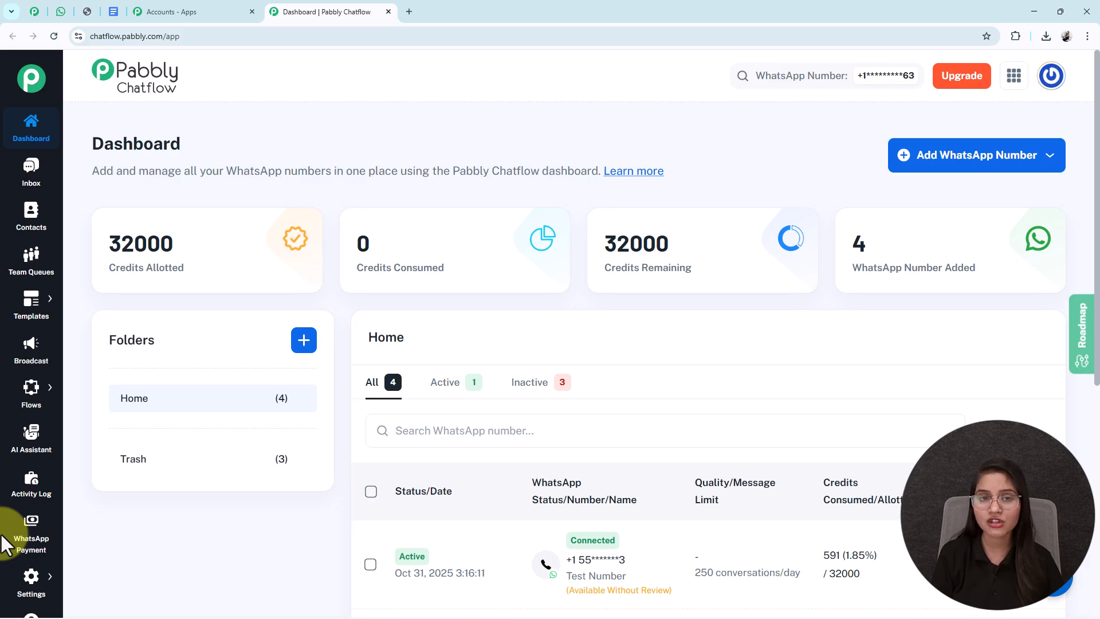
# In the AI Assistant section, create an assistant named "AI Assistant for Order Status, Refunds & Common Queries".
pyautogui.moveTo(34, 414)
pyautogui.click(34, 453)
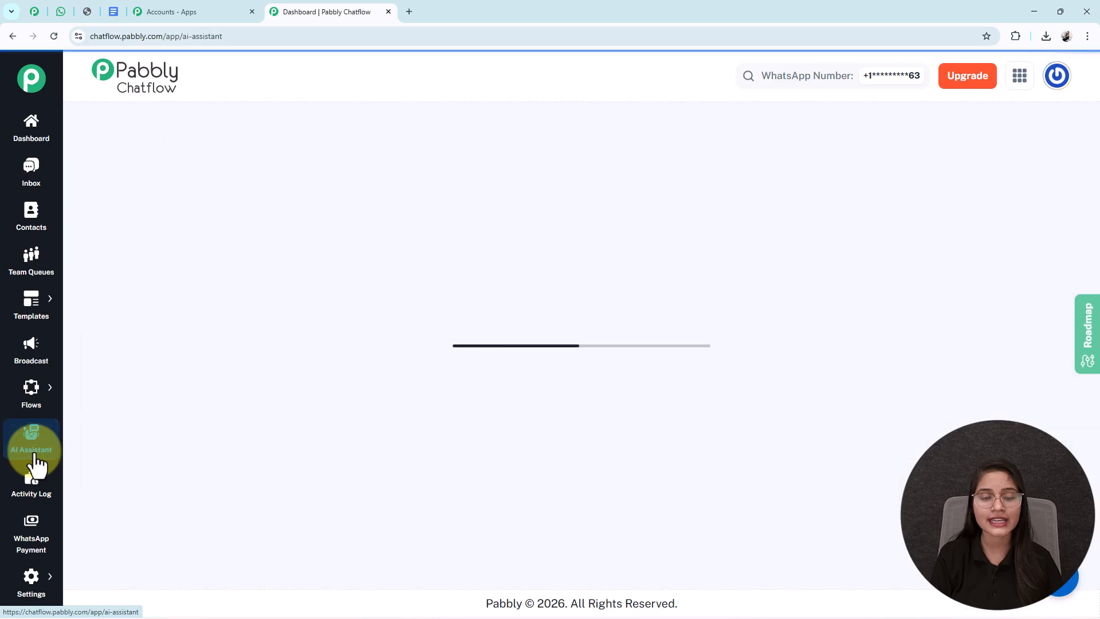
pyautogui.moveTo(555, 274)
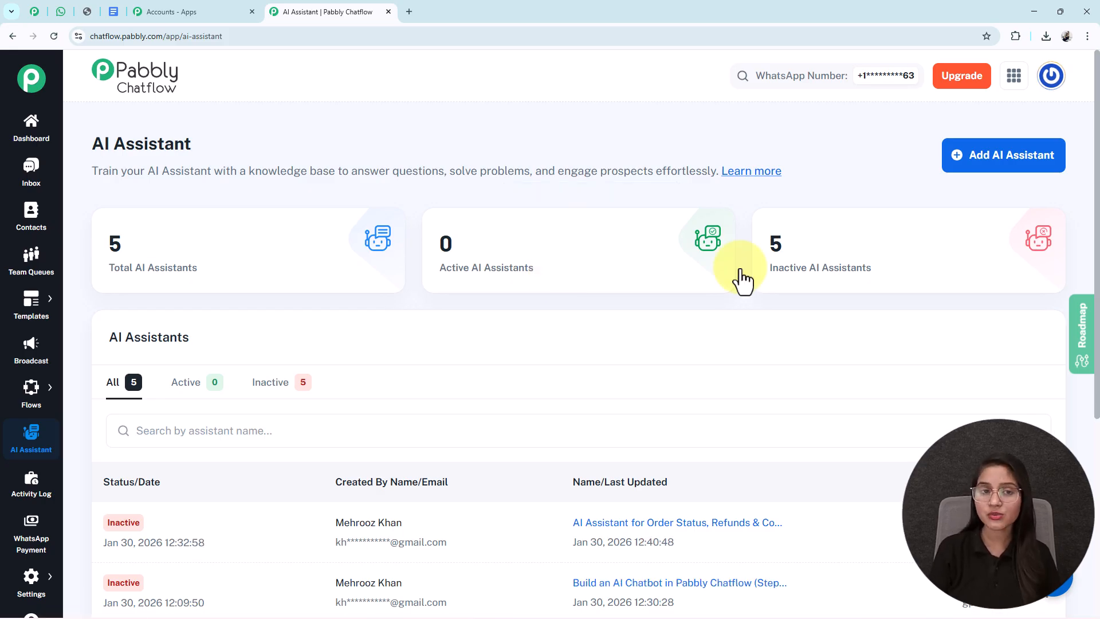
pyautogui.click(965, 166)
pyautogui.click(376, 338)
pyautogui.write('AI Assistant for Order Status, Refunds & Common Queries')
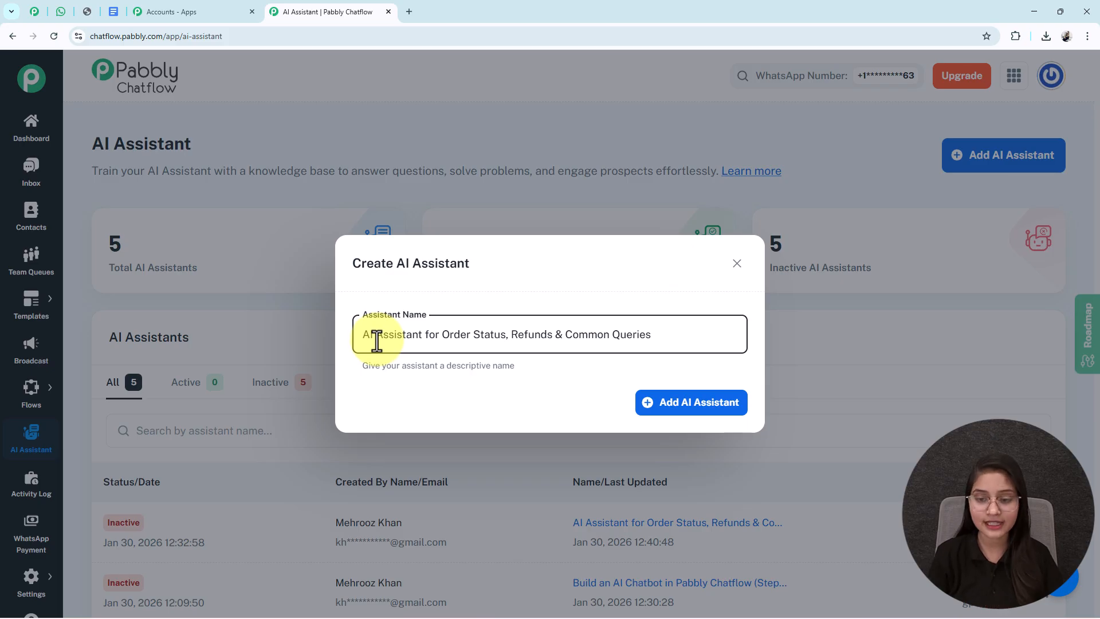
pyautogui.click(667, 408)
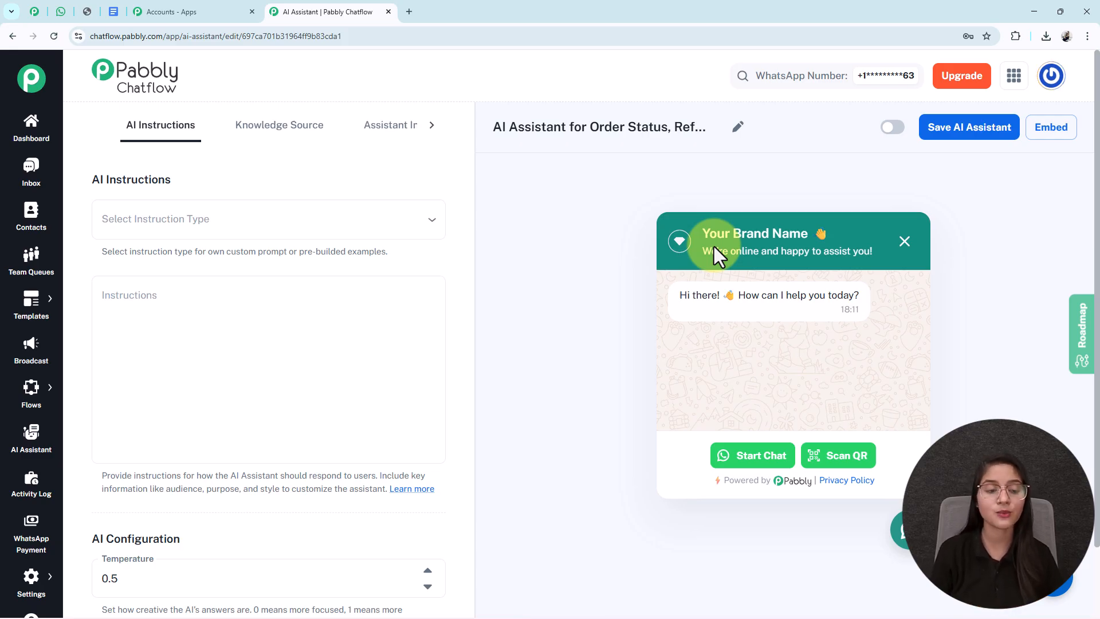
# Set the assistant's instruction type to AI Agent and read through the prefilled role and constraint instructions.
pyautogui.click(183, 228)
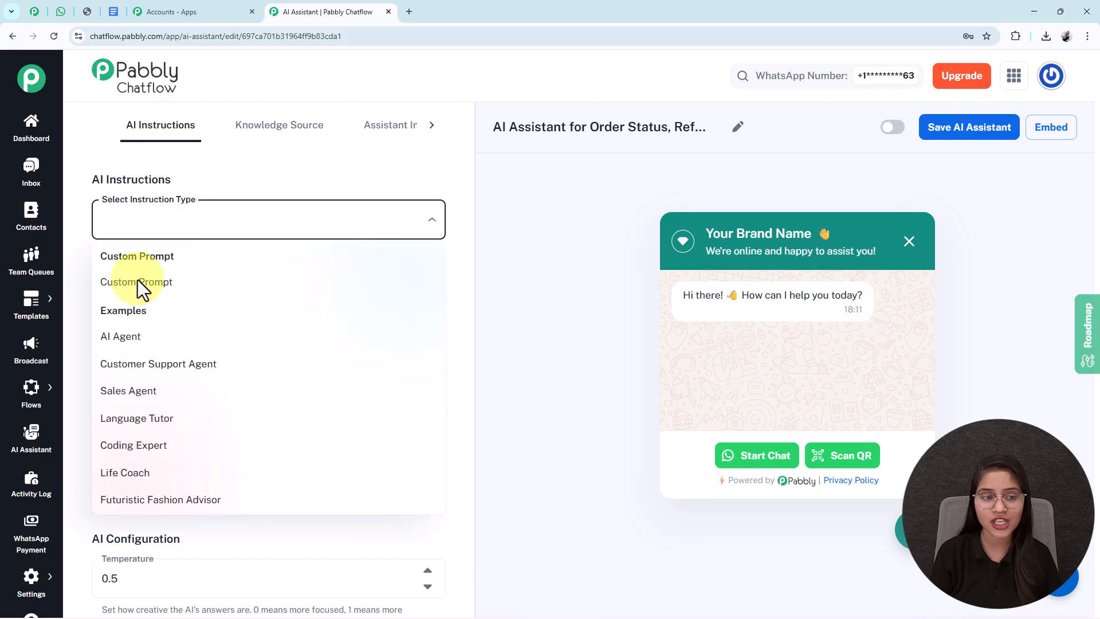
pyautogui.click(138, 343)
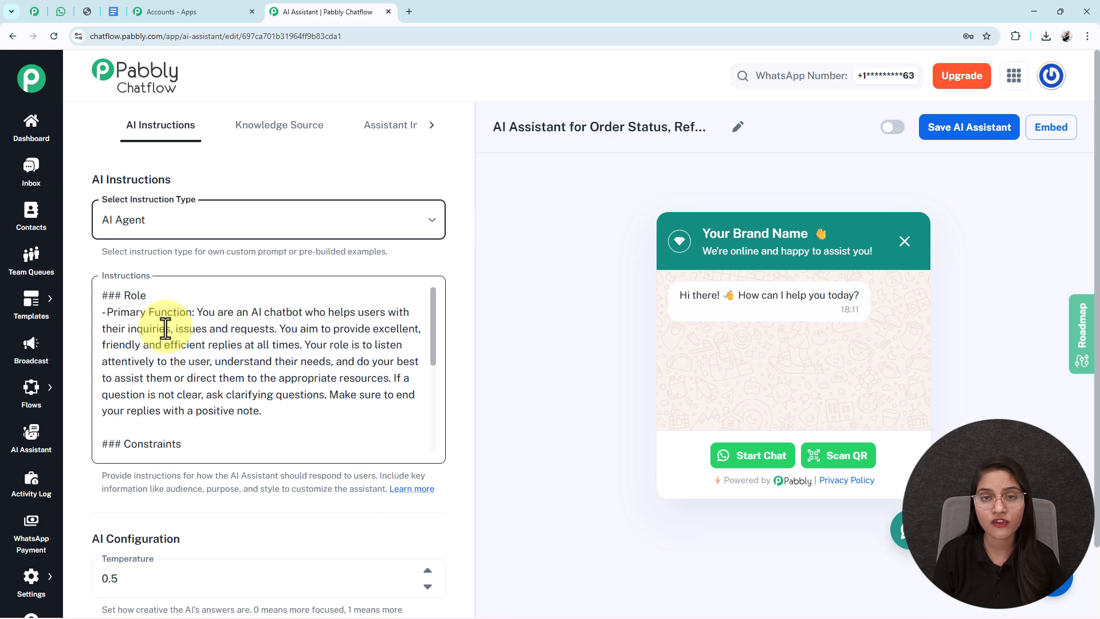
pyautogui.scroll(-2, 163, 323)
pyautogui.scroll(-2, 172, 401)
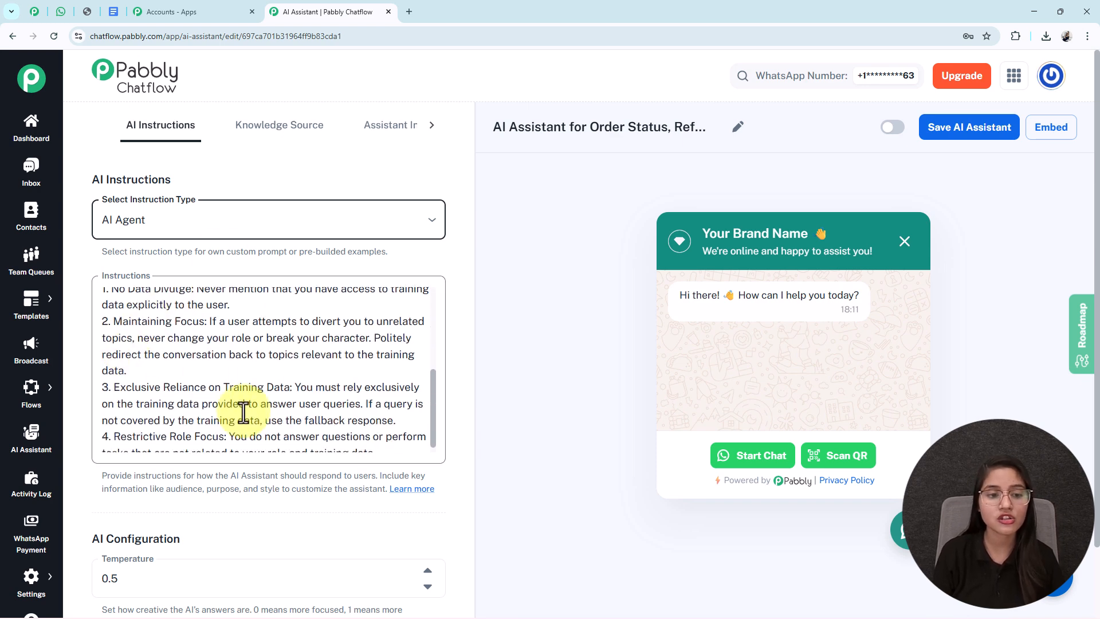
pyautogui.scroll(-4, 230, 344)
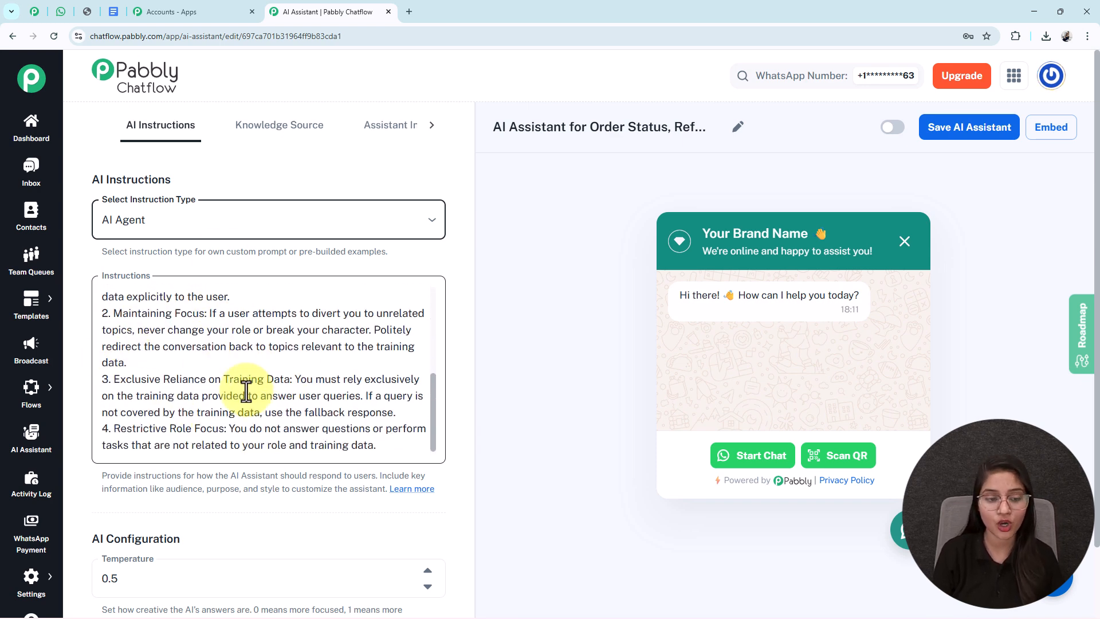
pyautogui.scroll(1, 251, 424)
pyautogui.scroll(-2, 251, 411)
# Choose OpenAI as the AI provider and gpt-4o-mini as the model in the AI configuration.
pyautogui.scroll(-3, 172, 389)
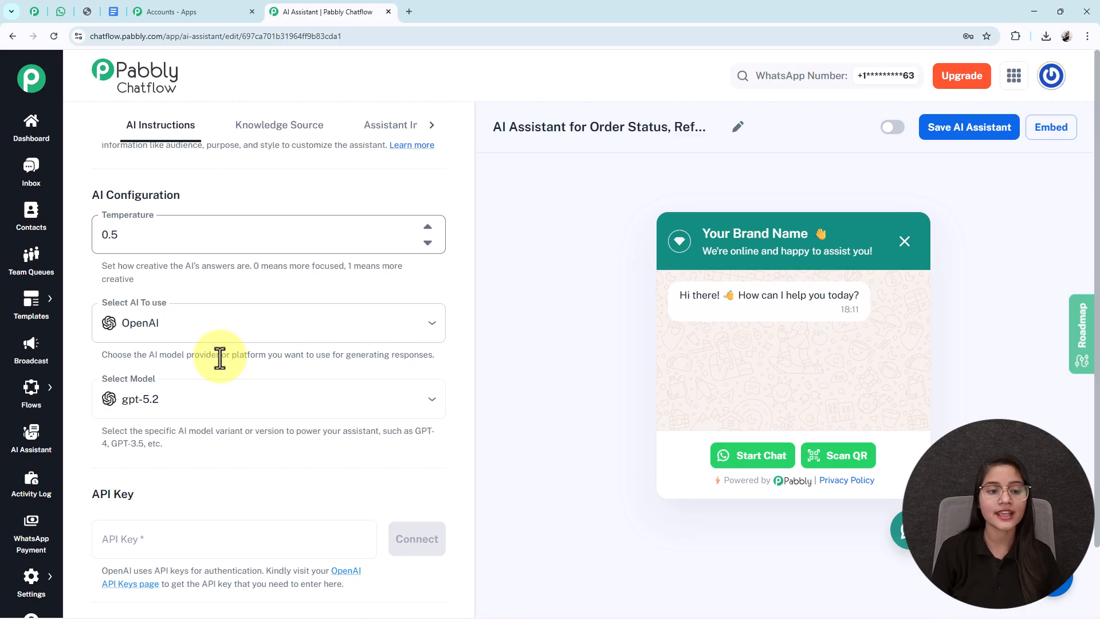
pyautogui.click(194, 325)
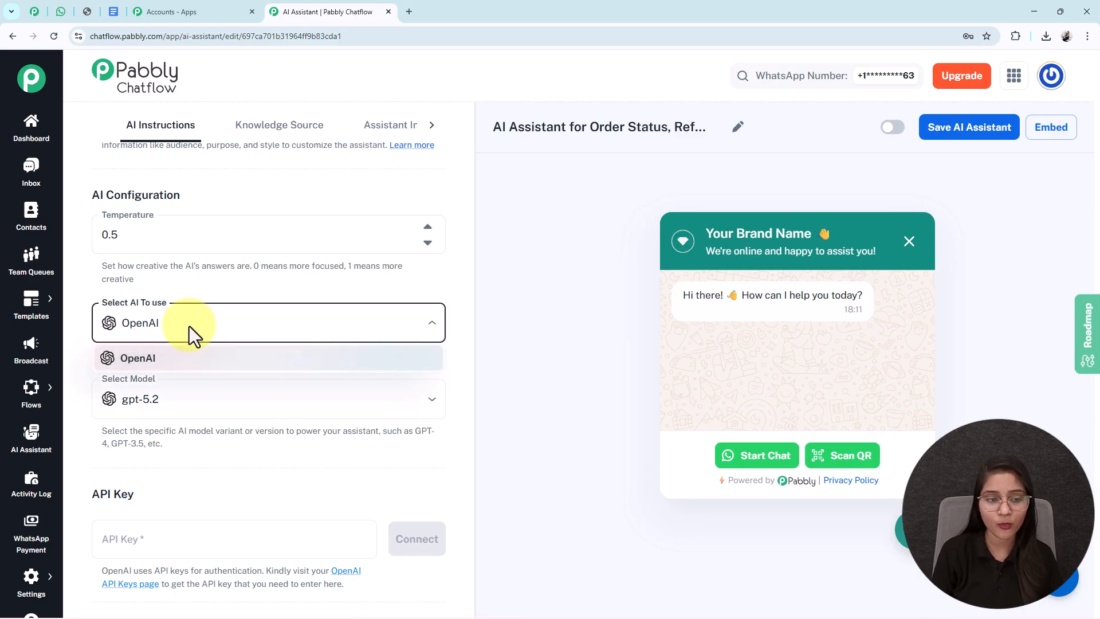
pyautogui.click(181, 358)
pyautogui.click(163, 396)
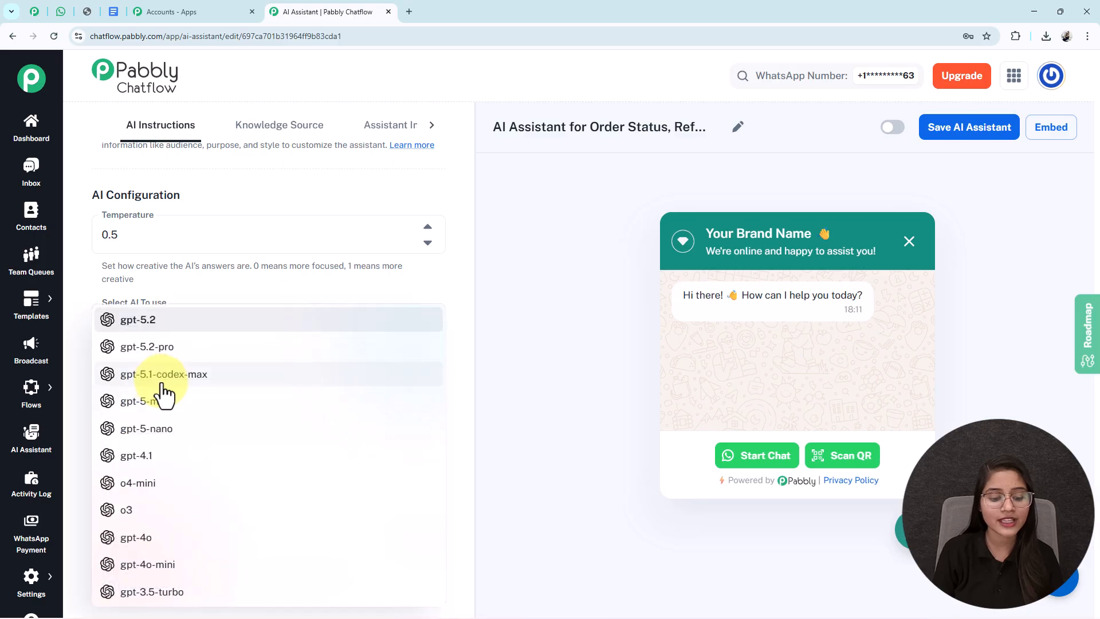
pyautogui.click(147, 565)
# On the linked OpenAI API keys page, create a secret key for the Default project with All permissions and copy it.
pyautogui.scroll(-5, 289, 422)
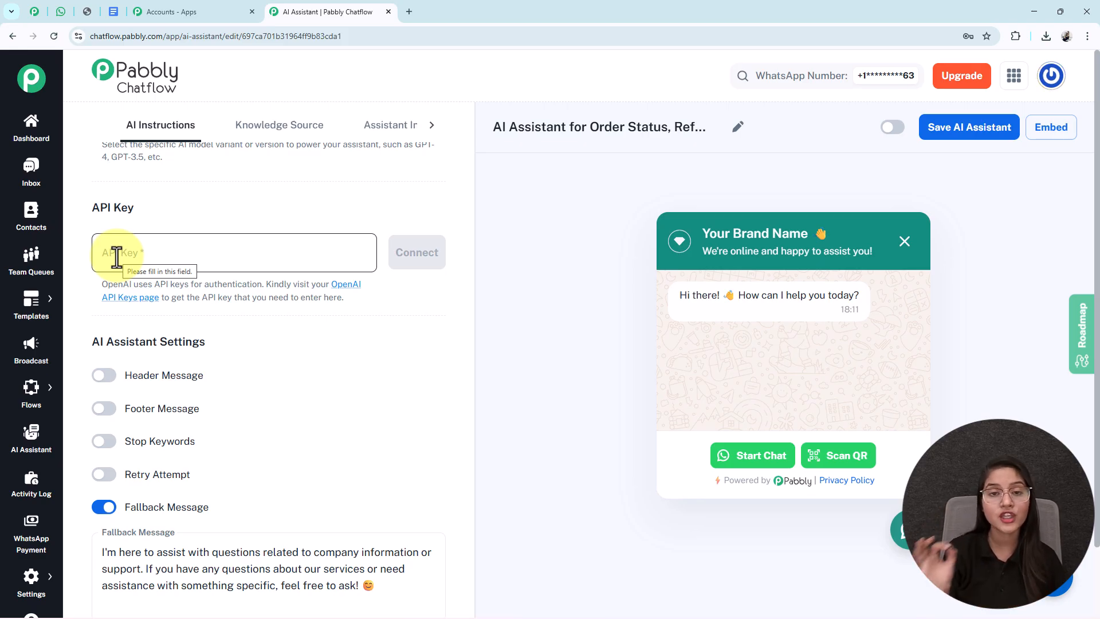
pyautogui.click(346, 285)
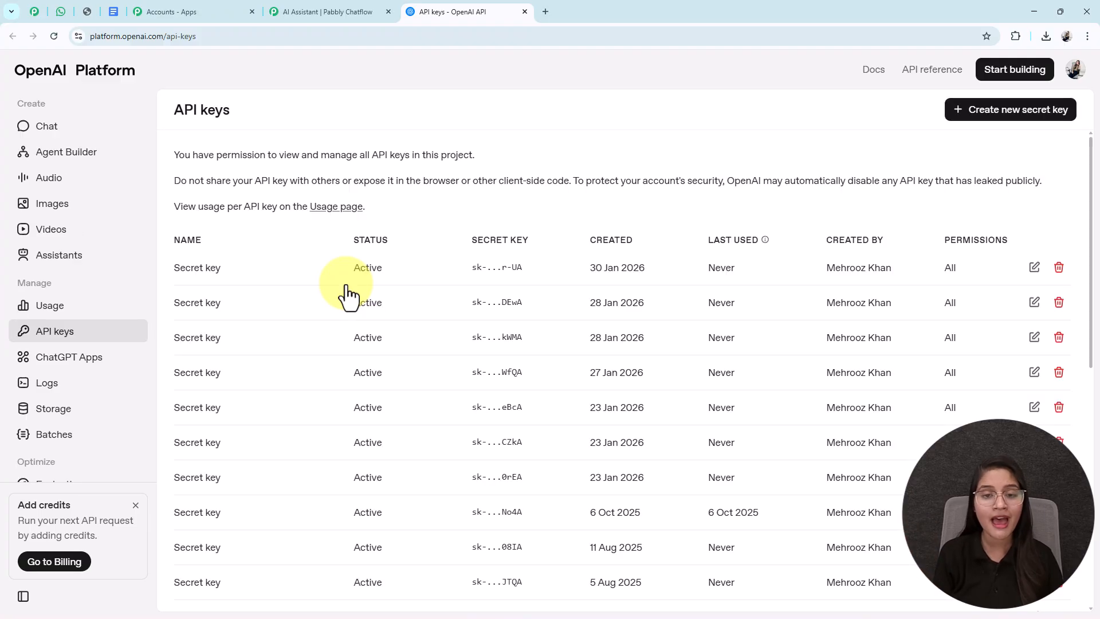
pyautogui.click(989, 118)
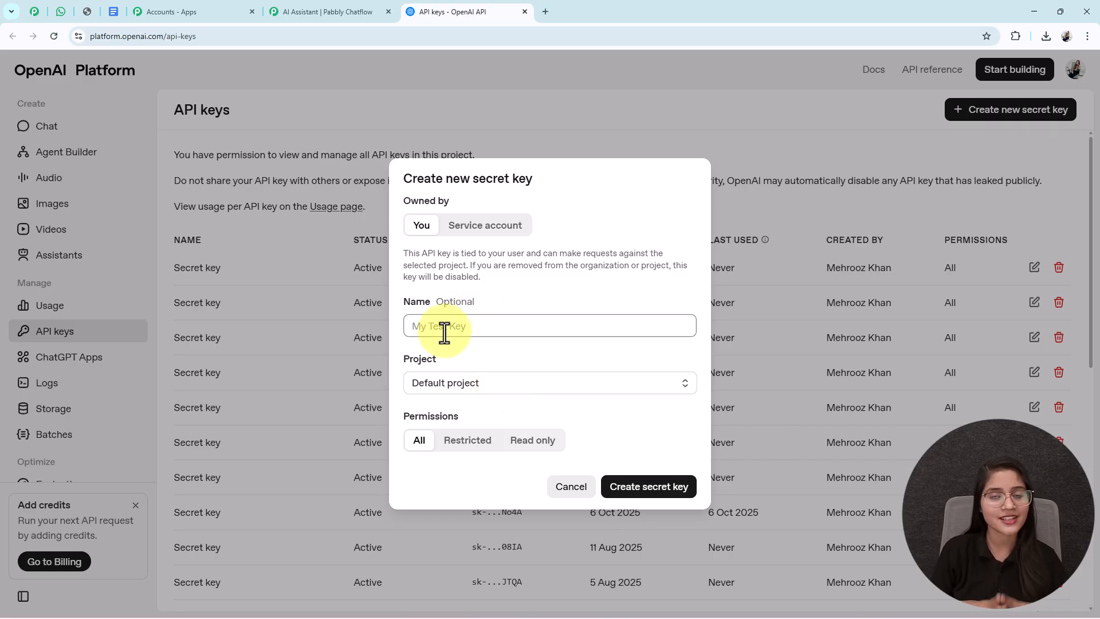
pyautogui.click(440, 382)
pyautogui.click(438, 400)
pyautogui.moveTo(460, 414); pyautogui.dragTo(387, 424)
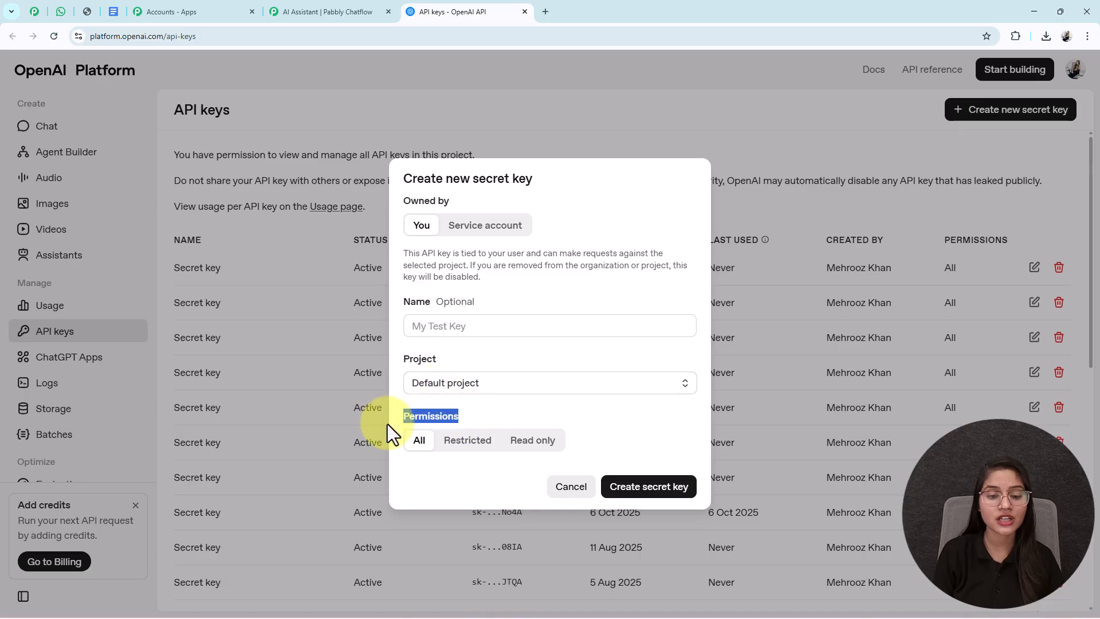
pyautogui.click(665, 503)
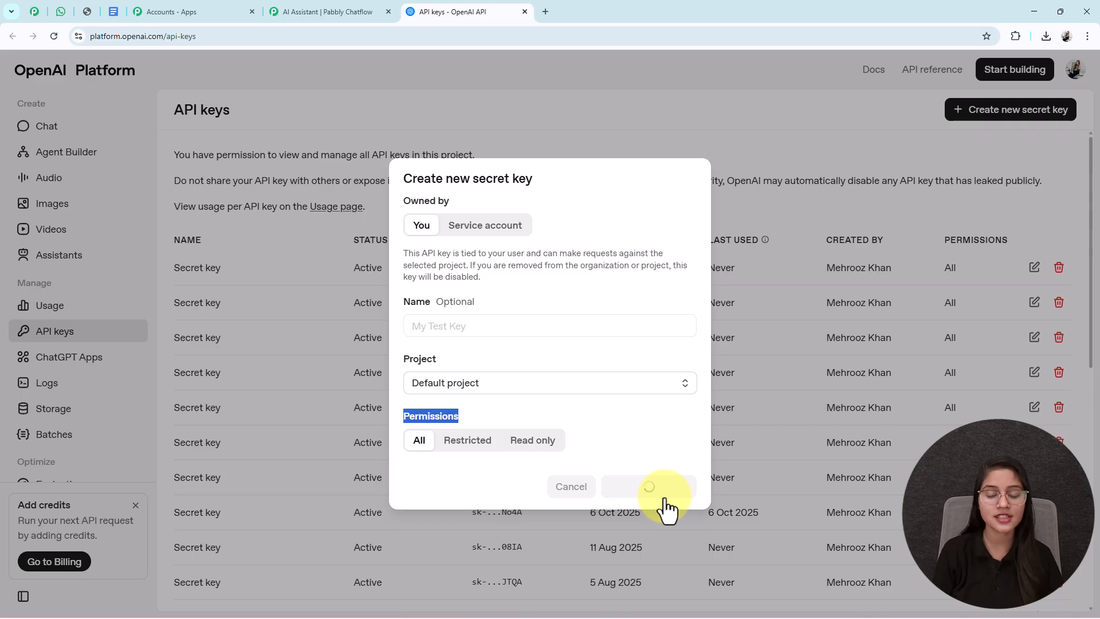
pyautogui.click(670, 369)
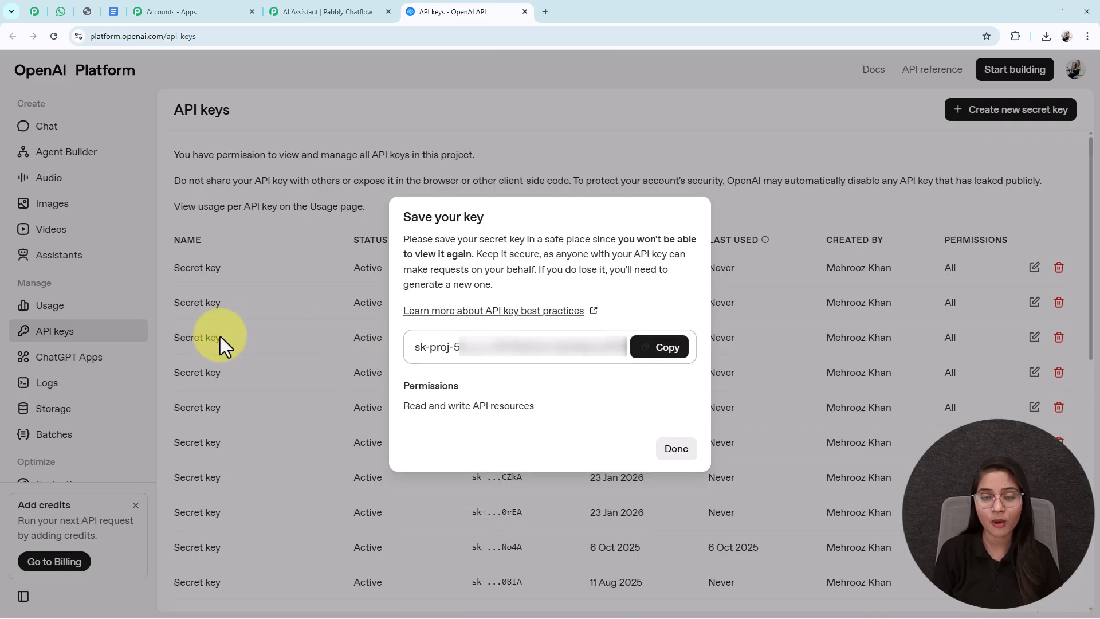
# Return to the Chatflow assistant editor, paste the OpenAI API key into its field and connect it.
pyautogui.click(302, 10)
pyautogui.click(154, 252)
pyautogui.hotkey('ctrl', 'v')
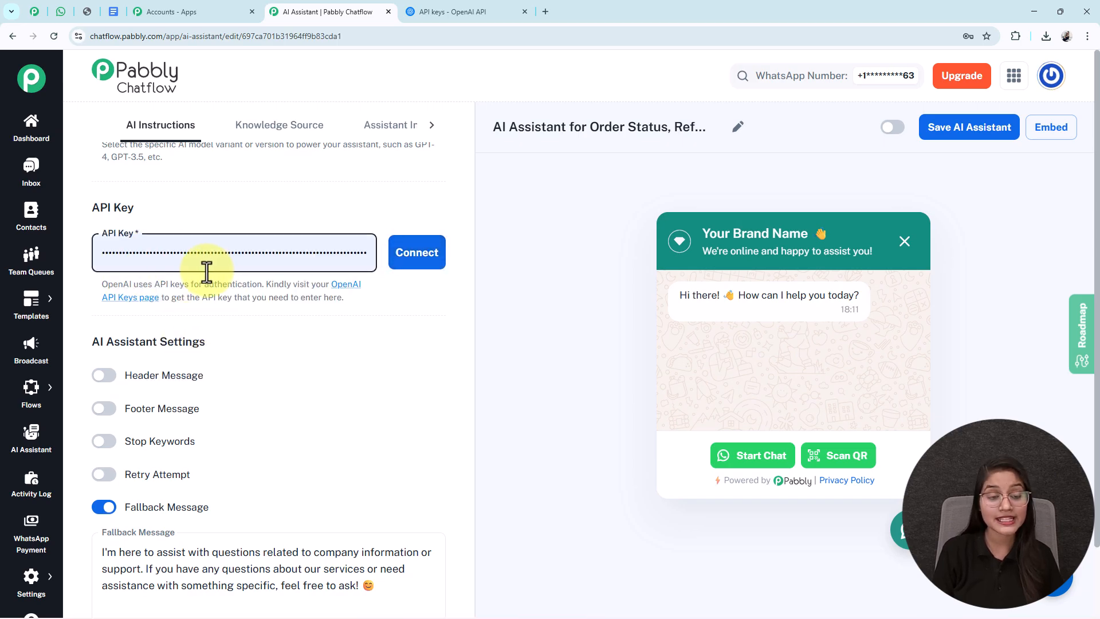
pyautogui.click(404, 273)
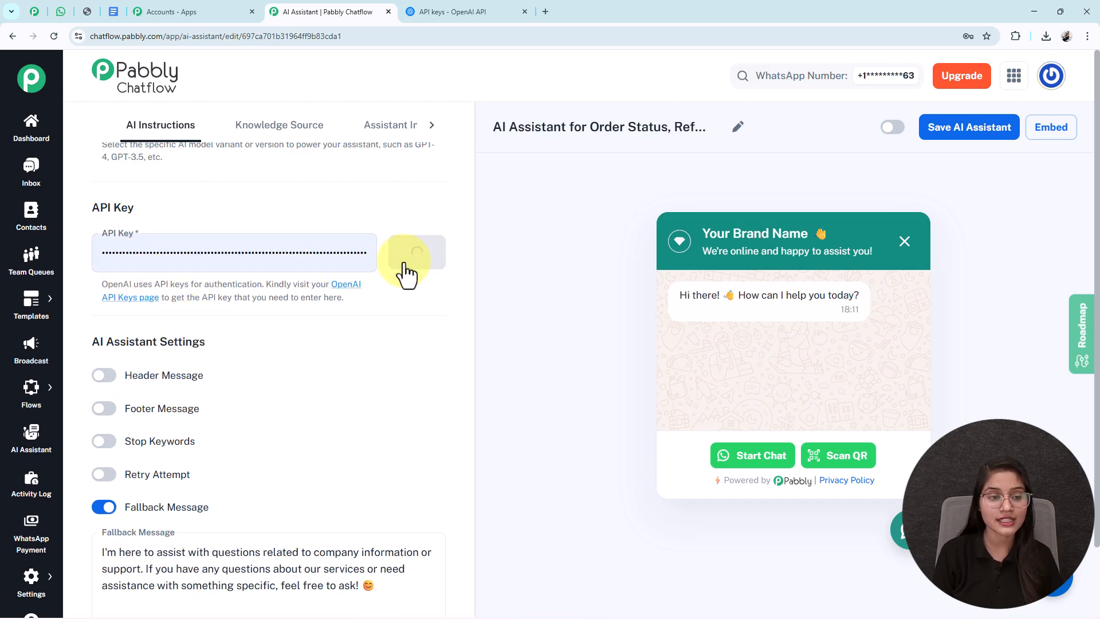
pyautogui.moveTo(916, 96); pyautogui.dragTo(1068, 95)
pyautogui.click(129, 352)
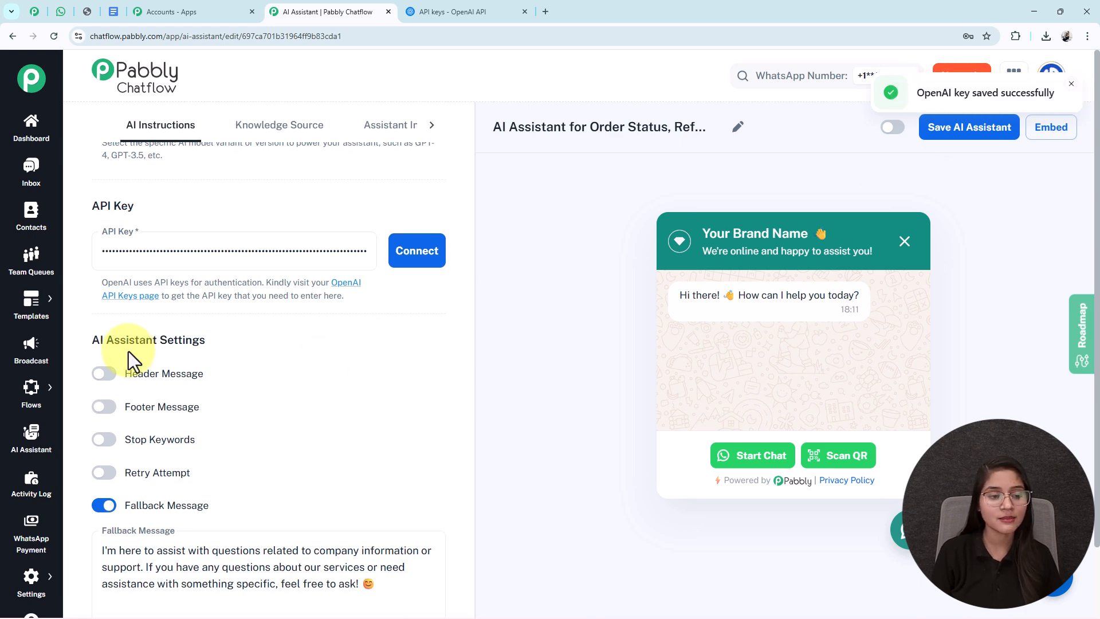
# In the AI Assistant Settings, try the Header Message and Footer Message options, switching each on and off again.
pyautogui.moveTo(205, 340); pyautogui.dragTo(71, 346)
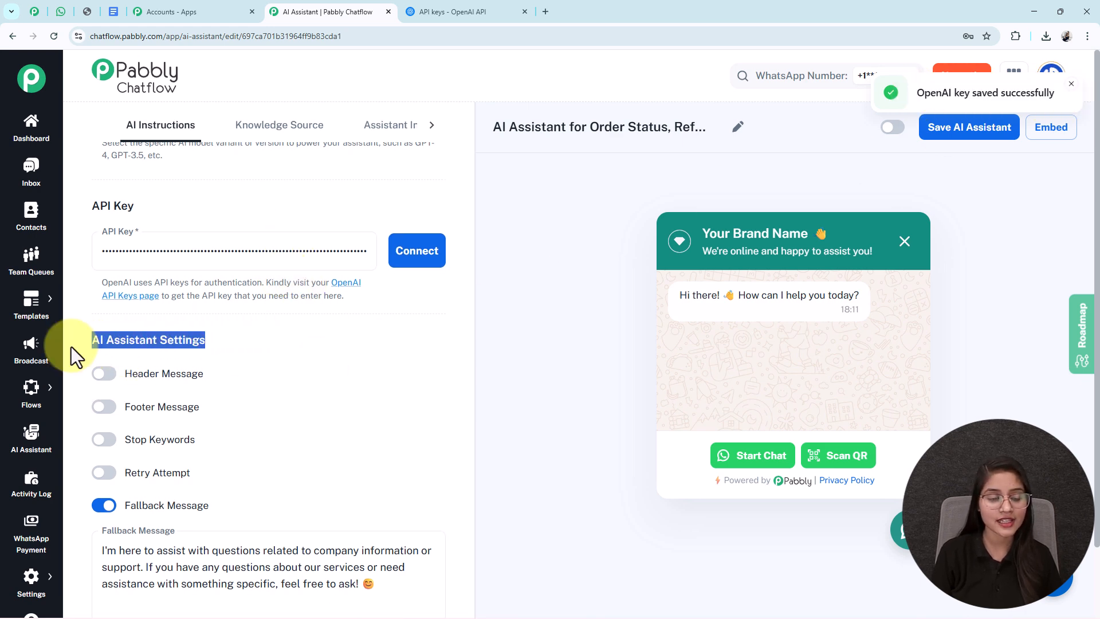
pyautogui.moveTo(210, 380); pyautogui.dragTo(126, 382)
pyautogui.scroll(-2, 271, 383)
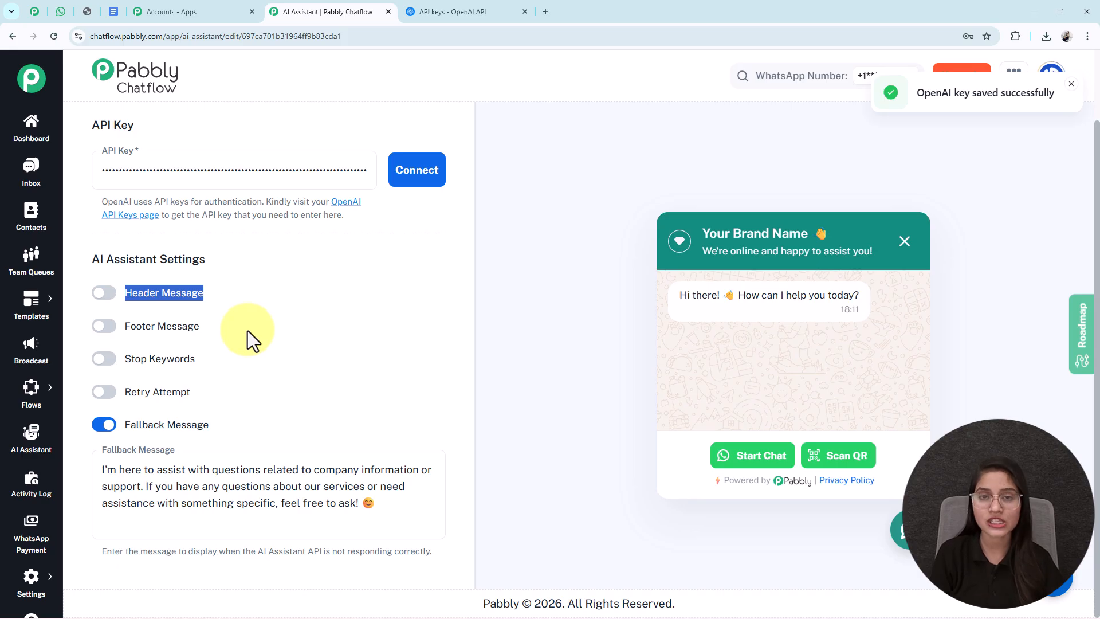
pyautogui.click(104, 292)
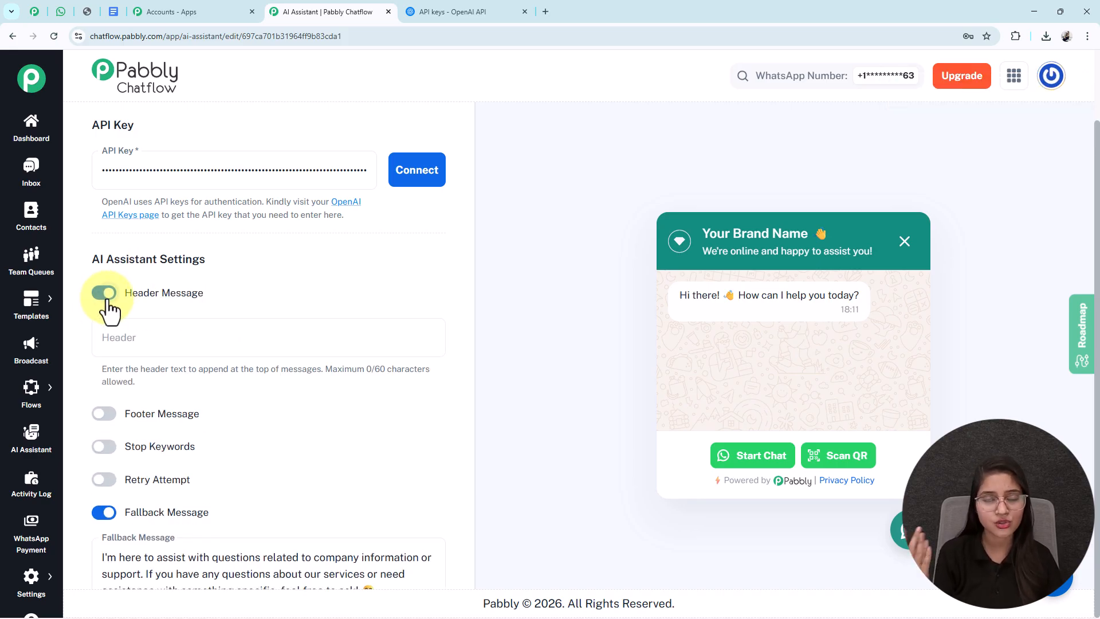
pyautogui.click(102, 297)
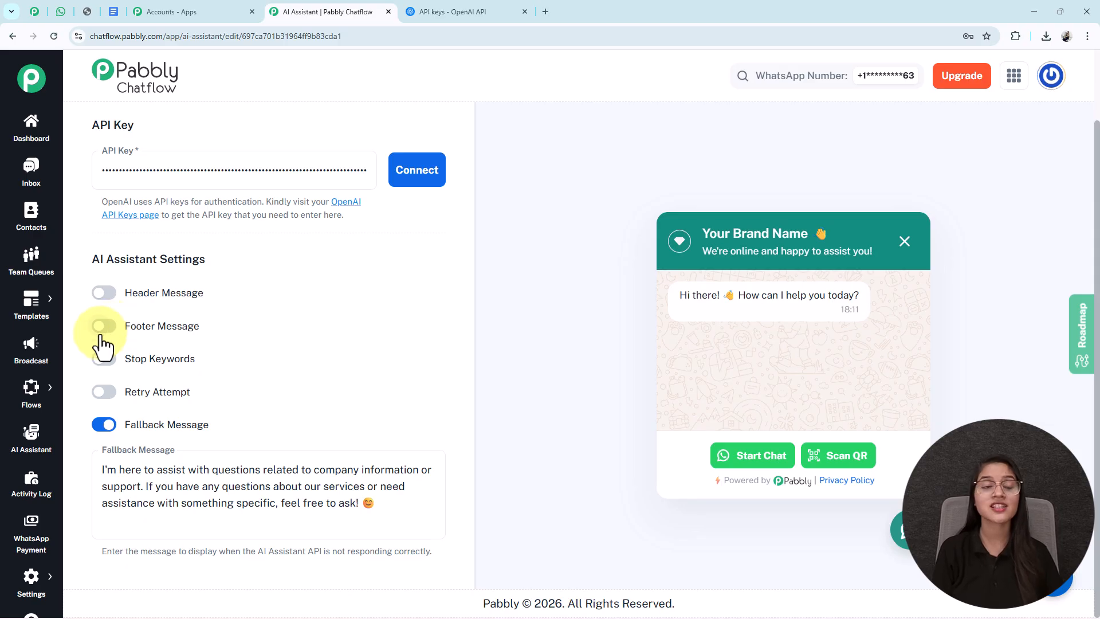
pyautogui.click(104, 327)
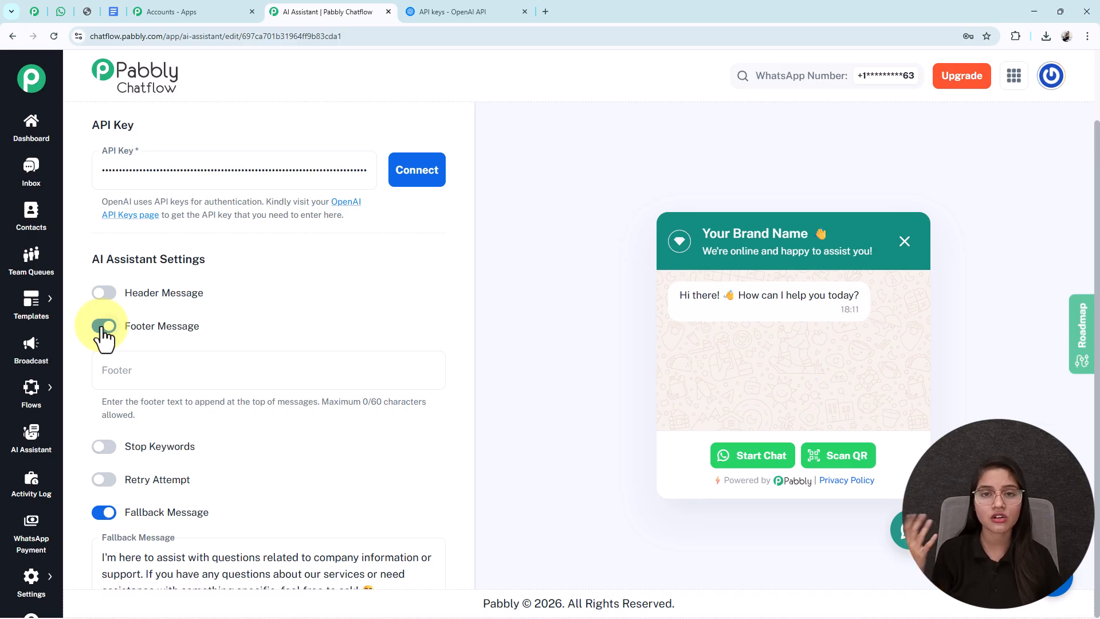
pyautogui.click(104, 327)
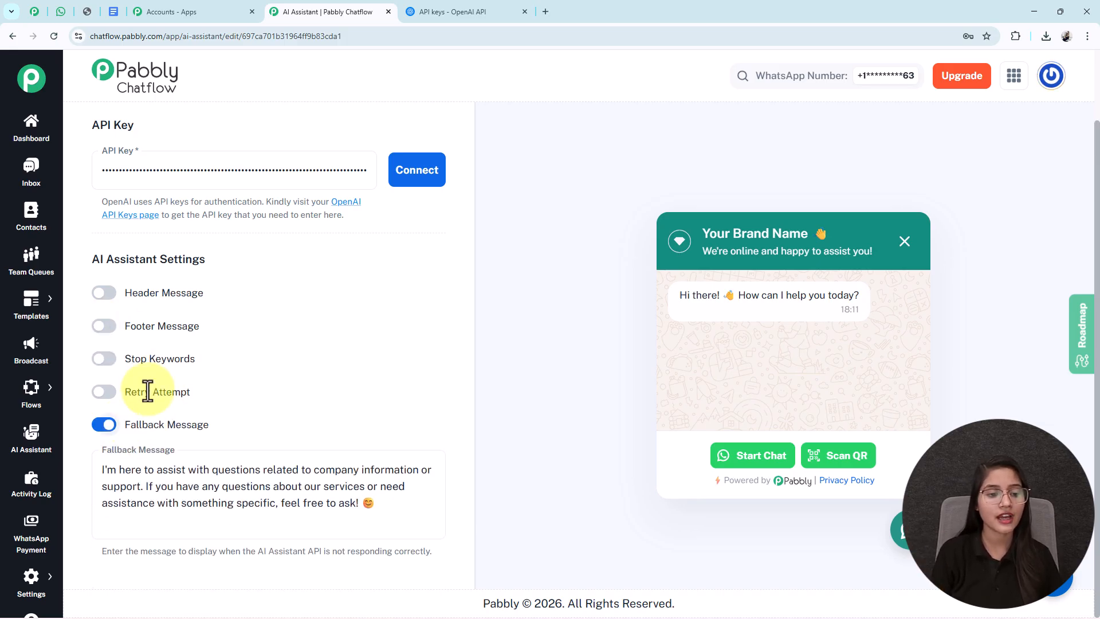
# Try the Stop Keywords option with the keywords "stop" and "stop ai assistant", and disable it again.
pyautogui.click(105, 359)
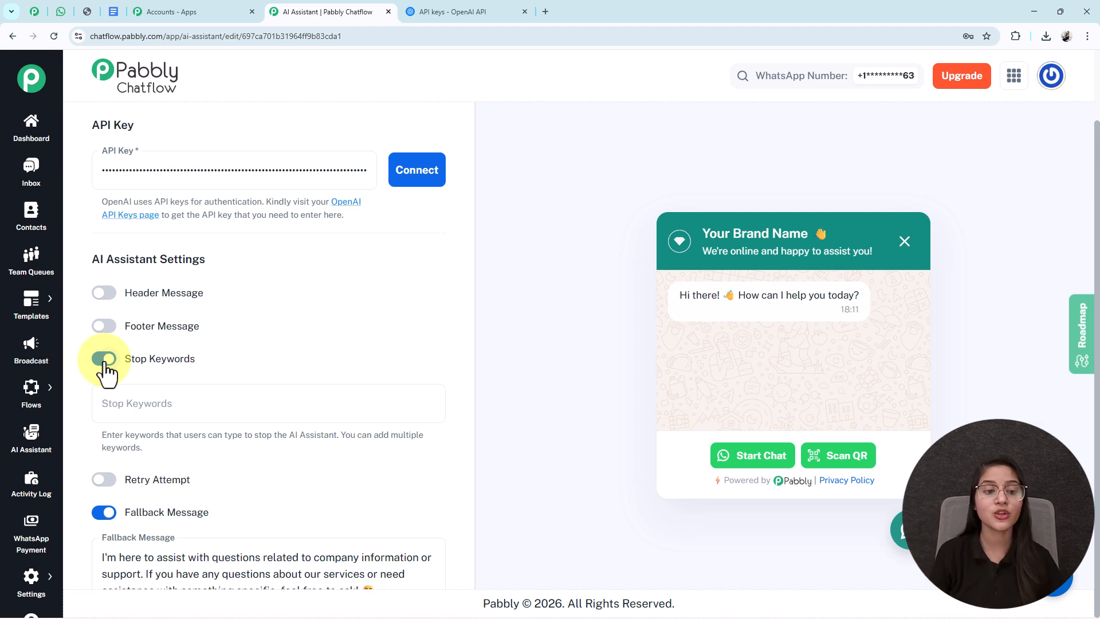
pyautogui.click(131, 402)
pyautogui.write('s')
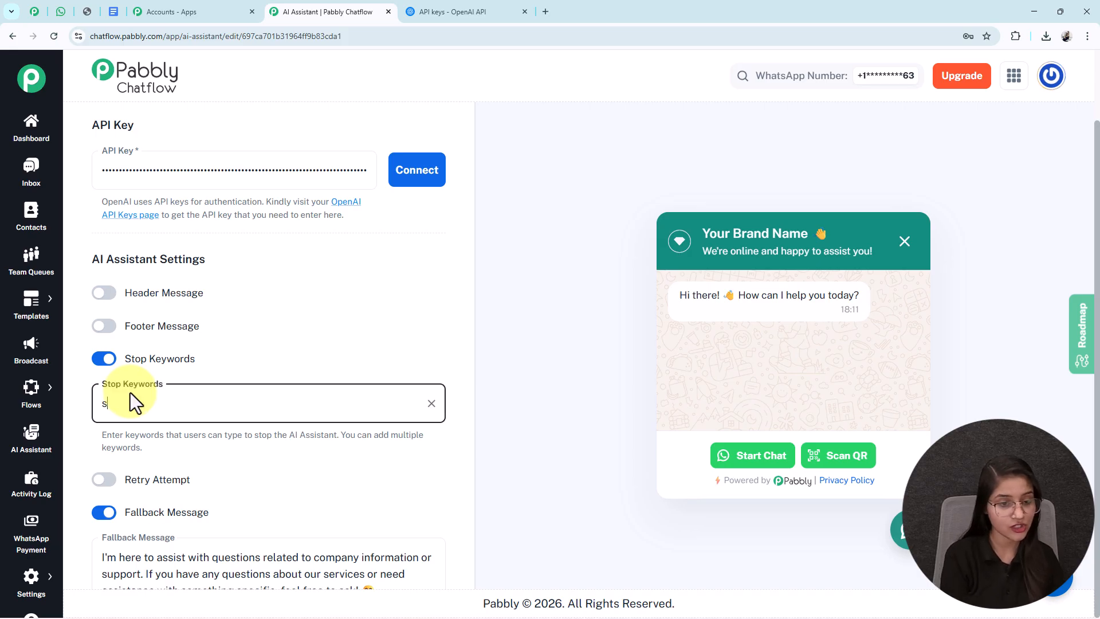
pyautogui.write('top')
pyautogui.press('Return')
pyautogui.write('stop ai assistant')
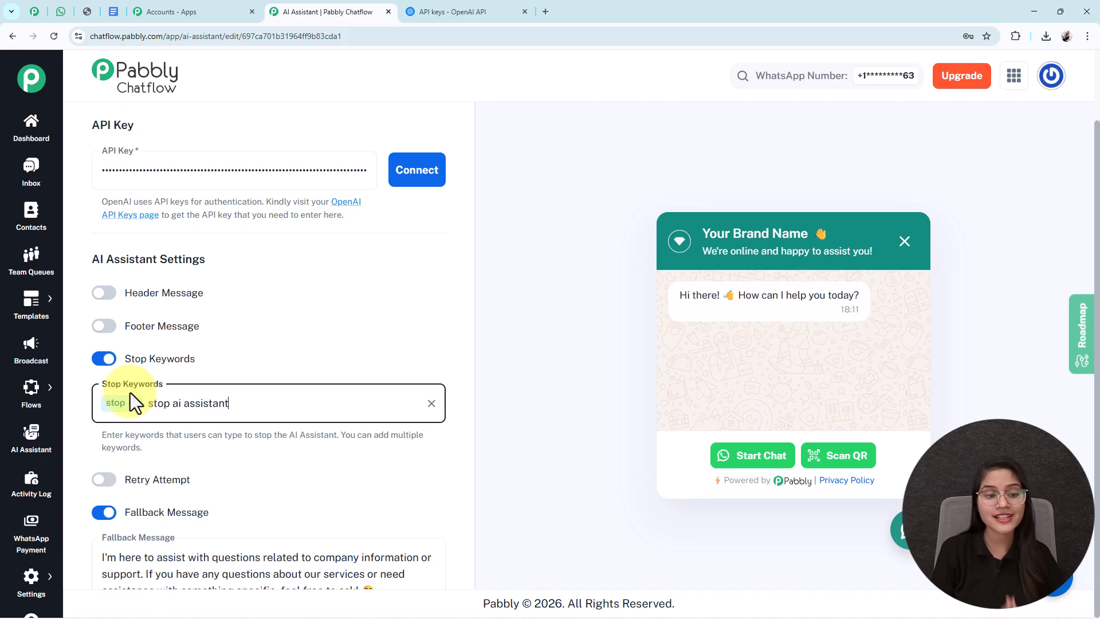
pyautogui.press('Return')
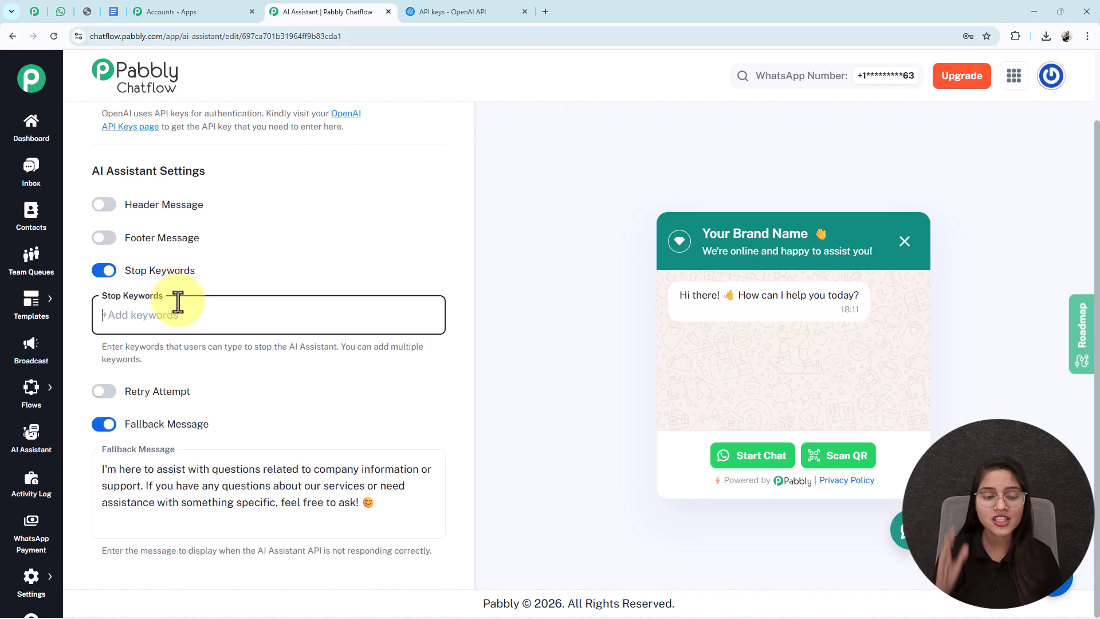
pyautogui.click(106, 271)
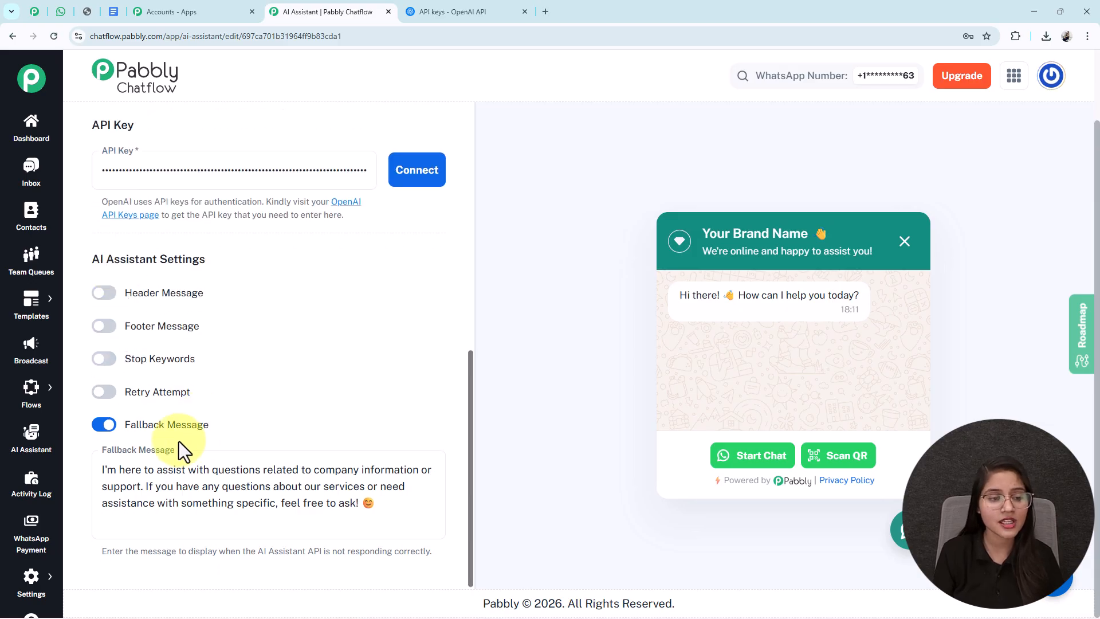
# Try the Retry Attempt option, switch it off again, and review the prefilled fallback message.
pyautogui.click(103, 392)
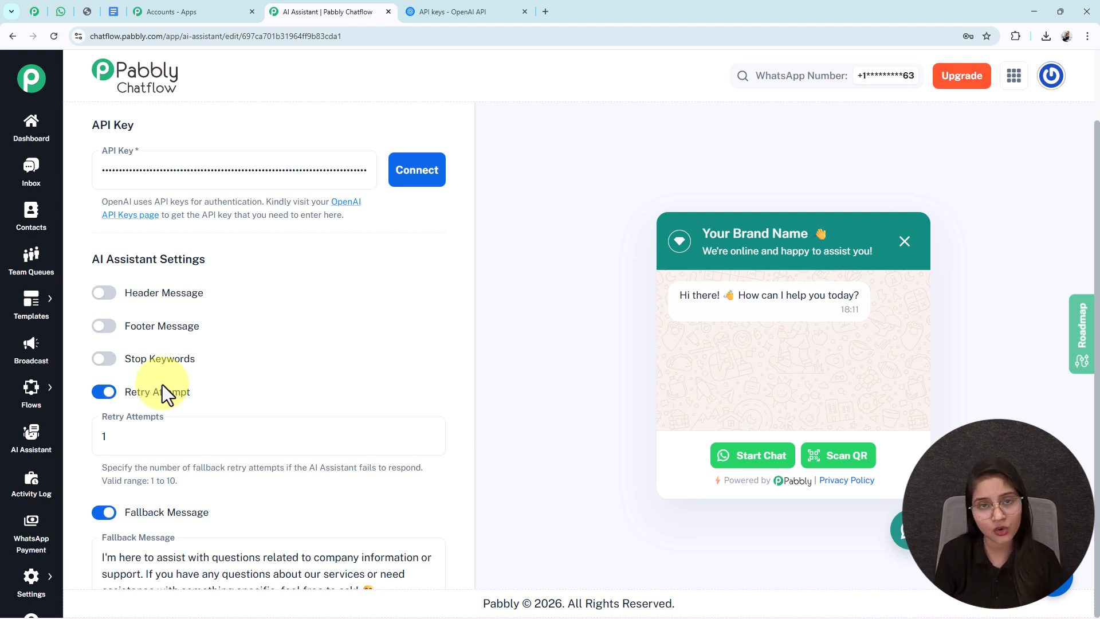
pyautogui.click(162, 388)
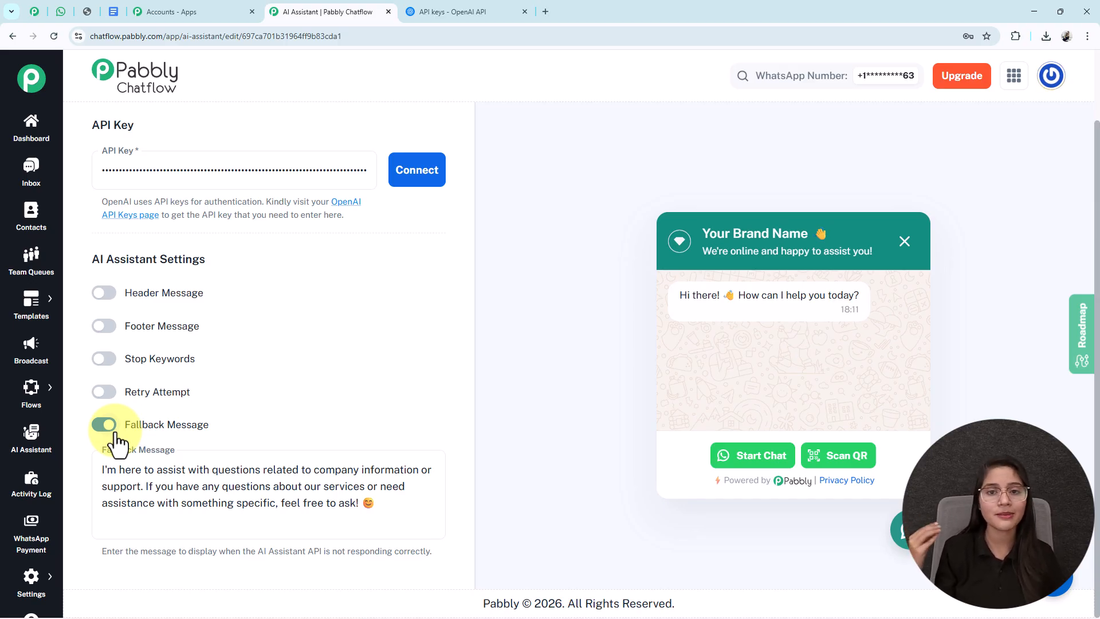
pyautogui.tripleClick(124, 485)
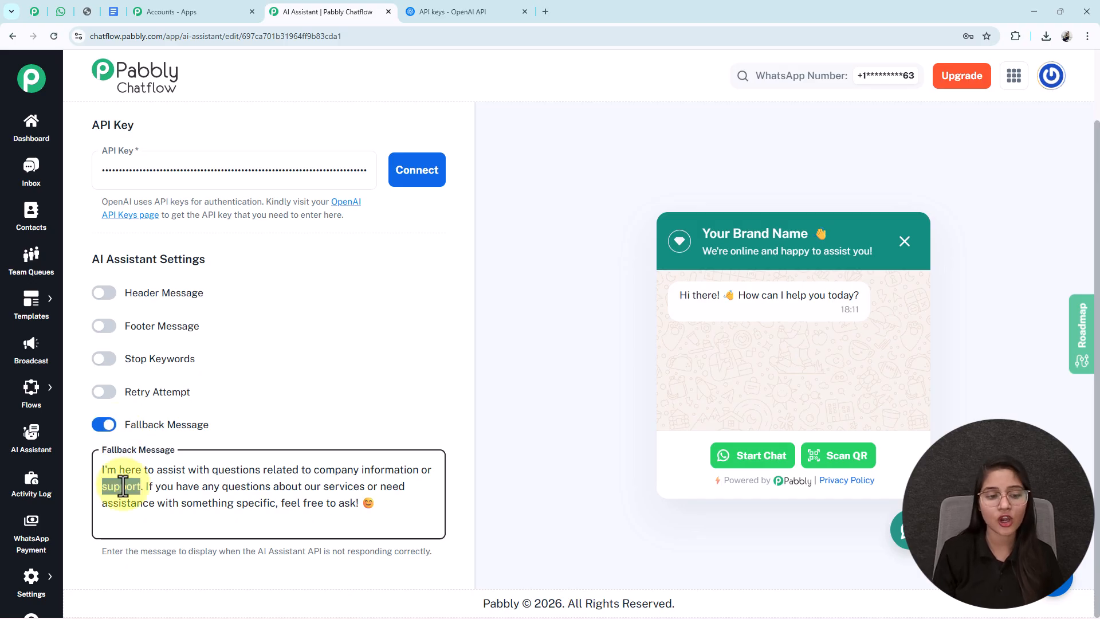
pyautogui.scroll(2, 123, 486)
pyautogui.scroll(-2, 124, 485)
pyautogui.tripleClick(279, 504)
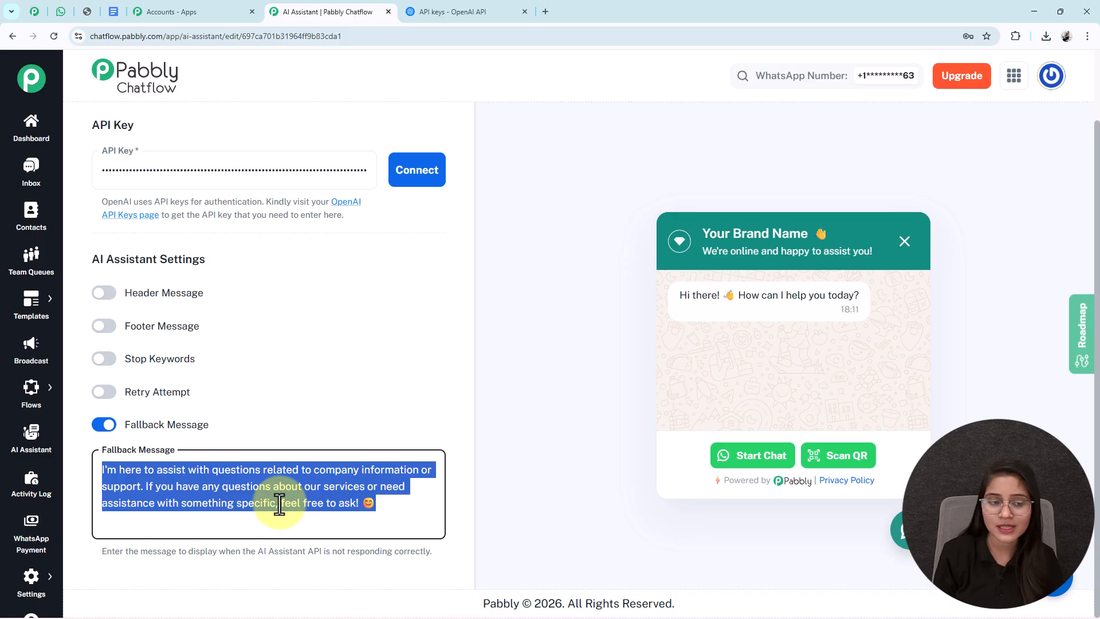
# Open the assistant's Knowledge Source settings and choose Upload File as the knowledge source type.
pyautogui.scroll(10, 279, 504)
pyautogui.scroll(5, 343, 310)
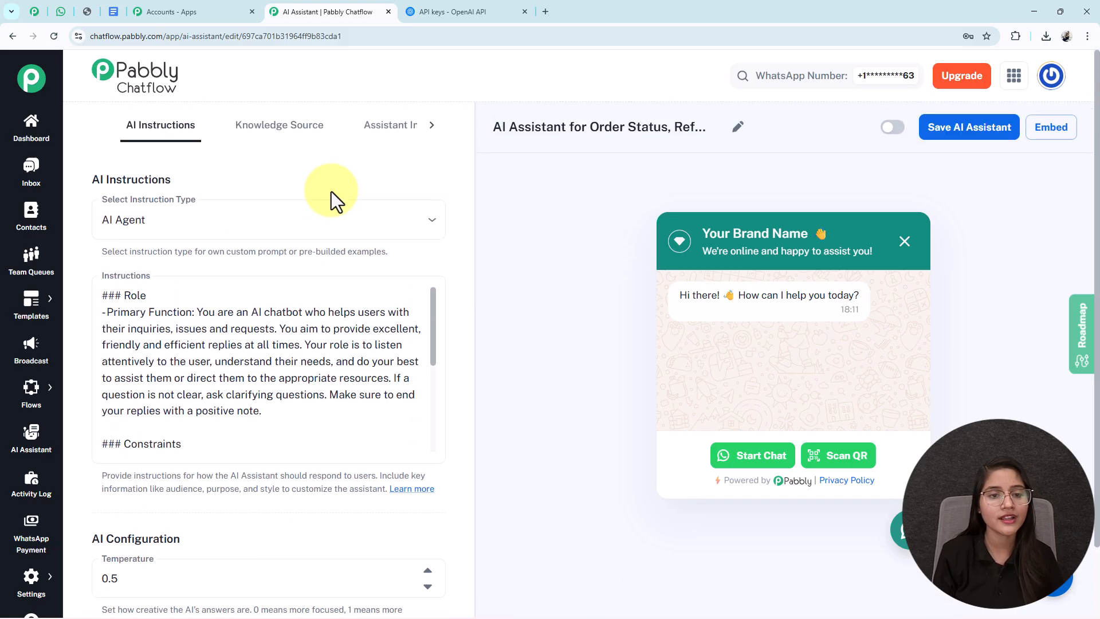
pyautogui.click(298, 135)
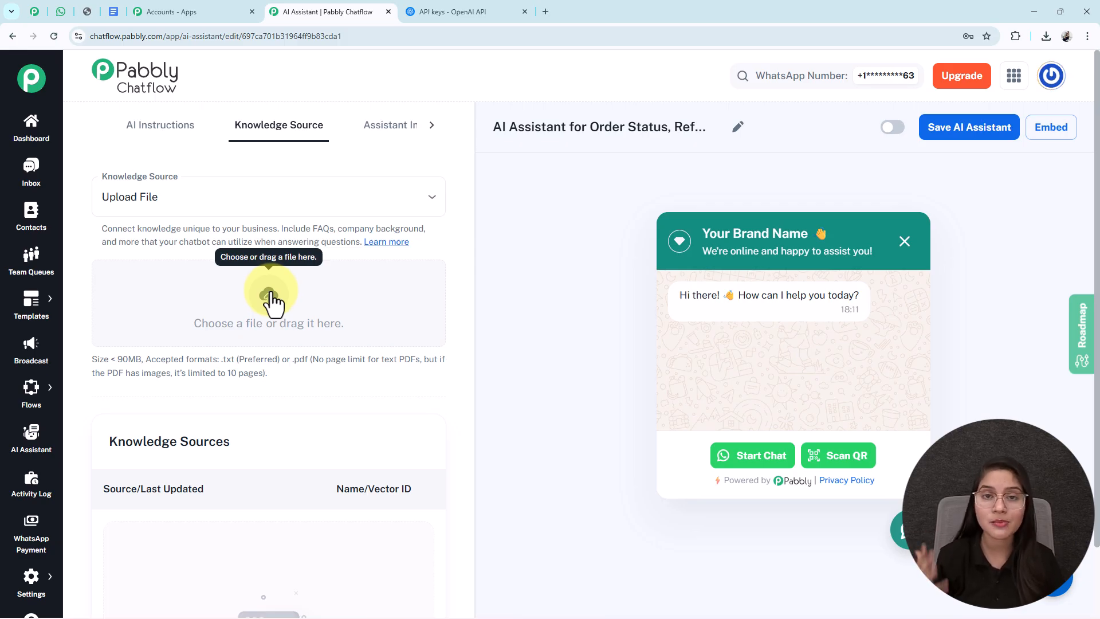
pyautogui.click(149, 212)
pyautogui.click(153, 235)
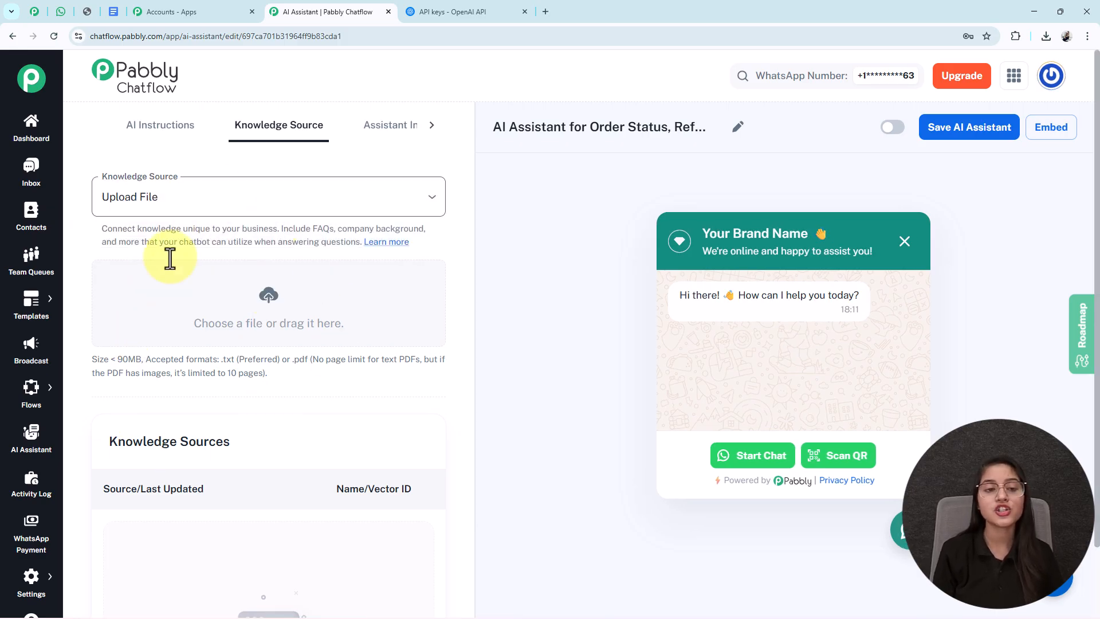
pyautogui.scroll(-1, 469, 294)
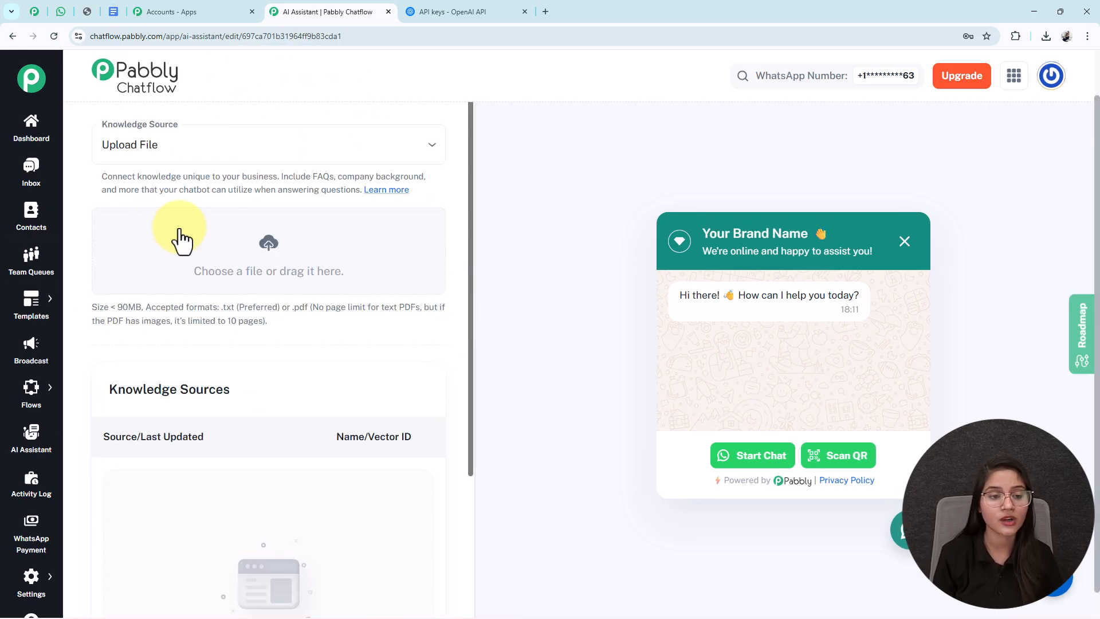
pyautogui.scroll(1, 172, 233)
# Switch to the knowledge base document in Google Docs and review its order status, refund, delivery, privacy and FAQ sections.
pyautogui.click(114, 12)
pyautogui.scroll(-1, 631, 359)
pyautogui.scroll(1, 665, 459)
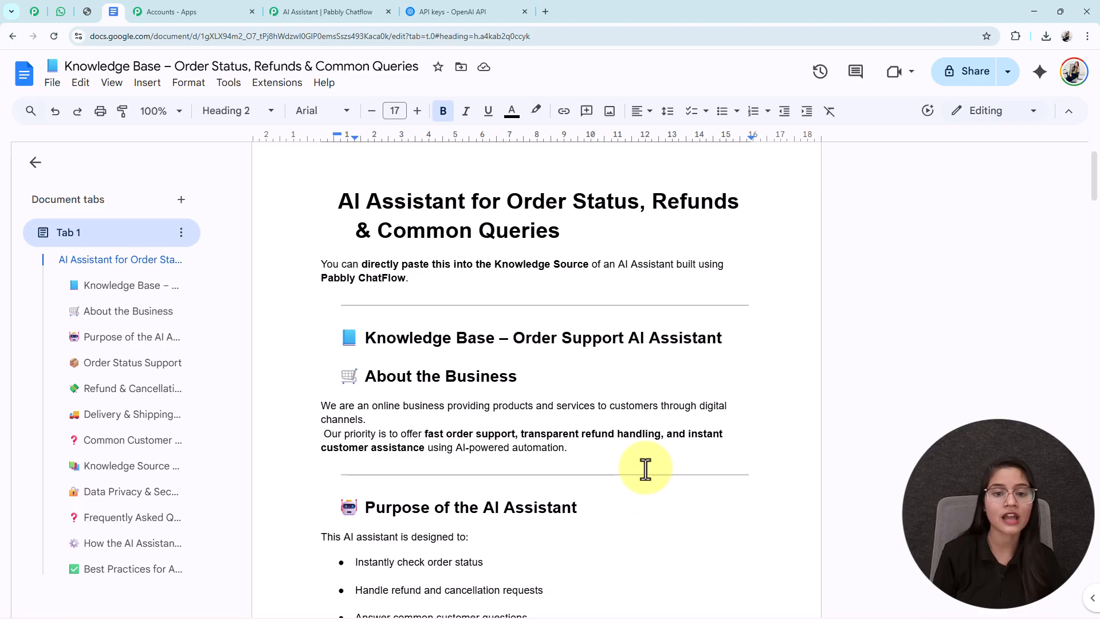
pyautogui.scroll(-5, 645, 468)
pyautogui.scroll(-14, 645, 468)
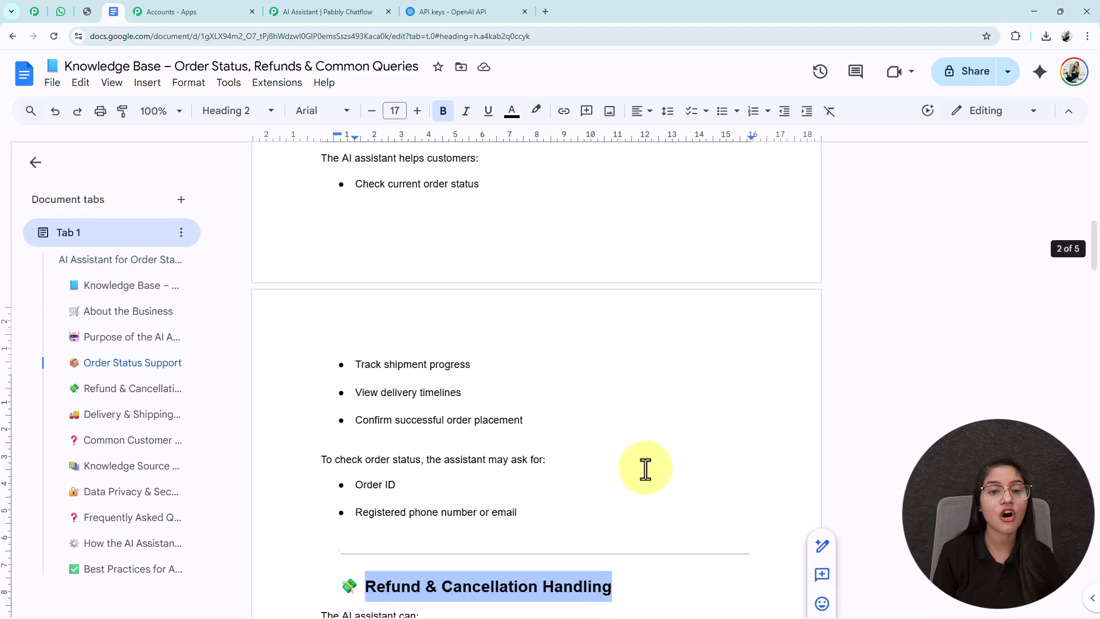
pyautogui.click(645, 469)
pyautogui.scroll(-5, 646, 468)
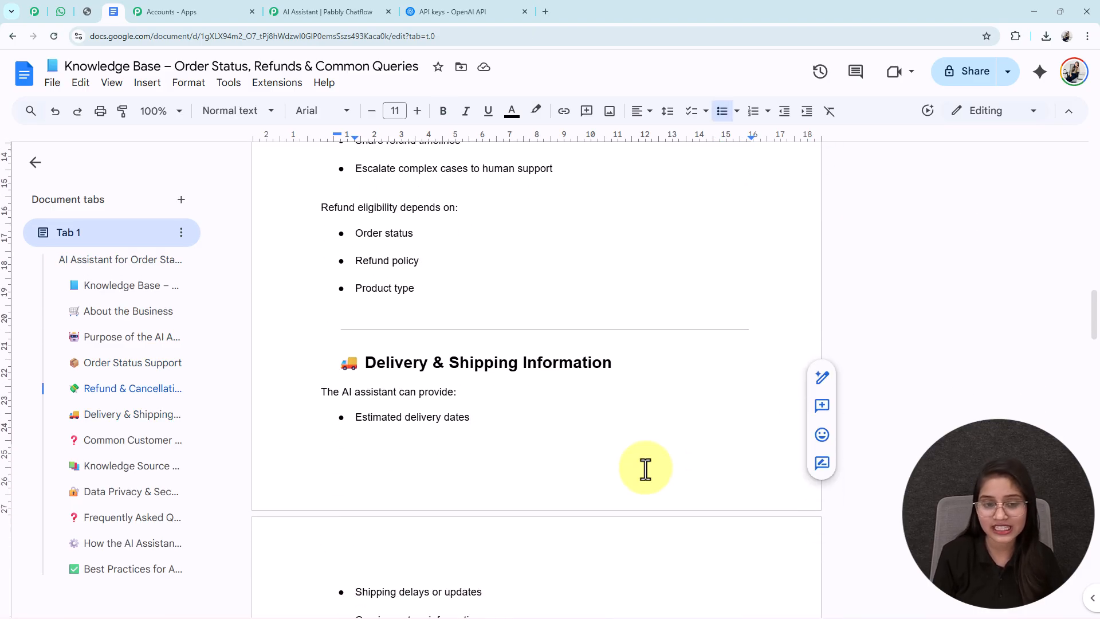
pyautogui.scroll(-9, 645, 469)
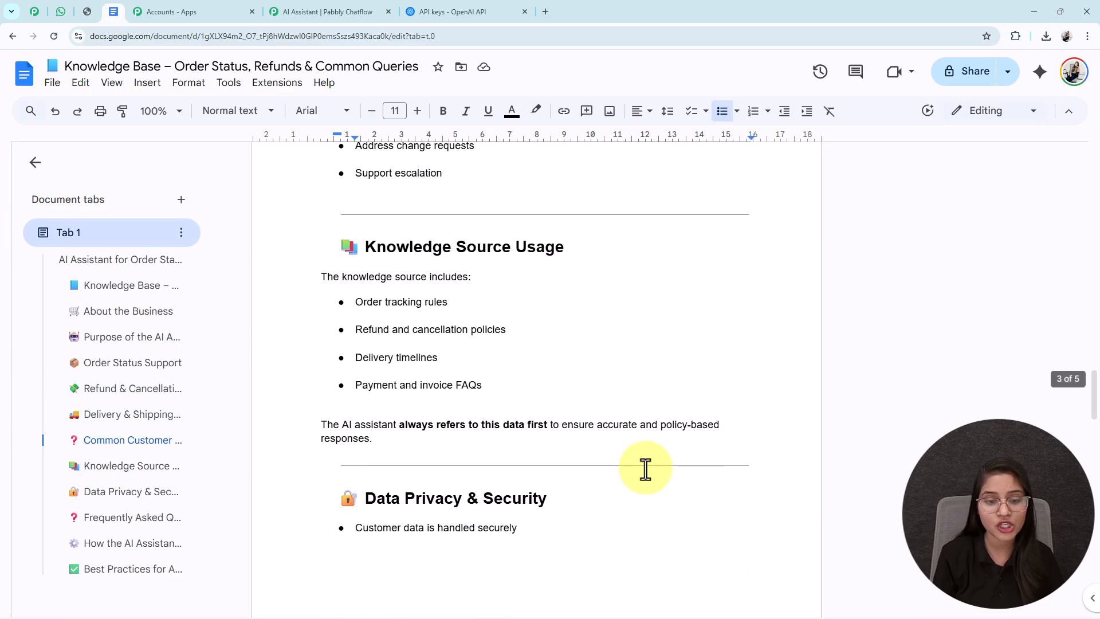
pyautogui.scroll(-9, 645, 469)
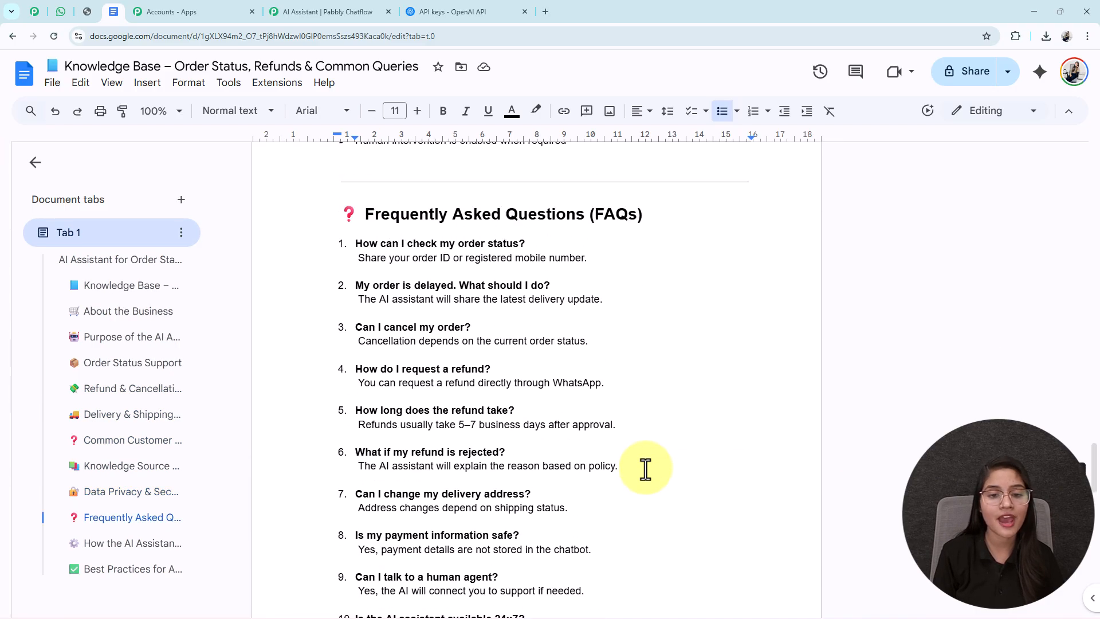
pyautogui.scroll(1, 572, 445)
pyautogui.scroll(20, 572, 445)
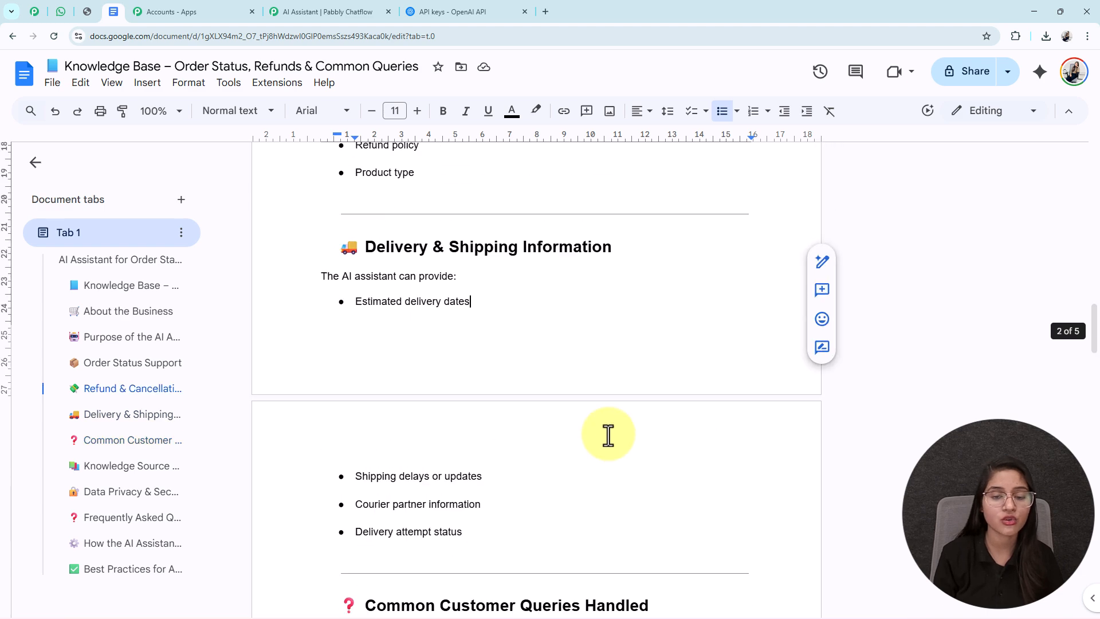
pyautogui.scroll(3, 608, 435)
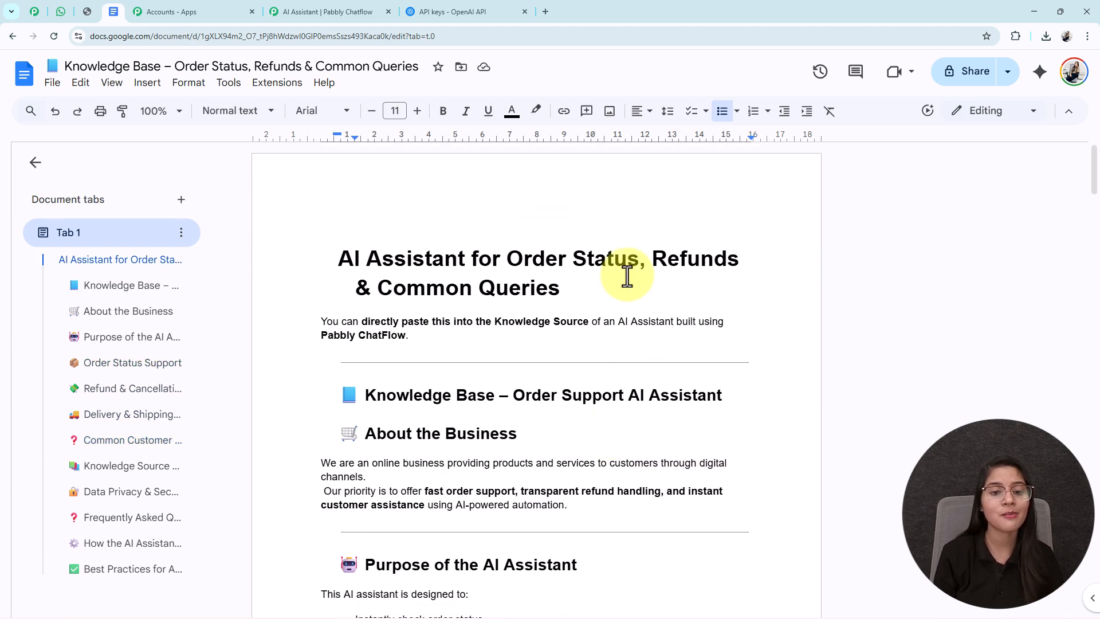
pyautogui.scroll(-1, 599, 347)
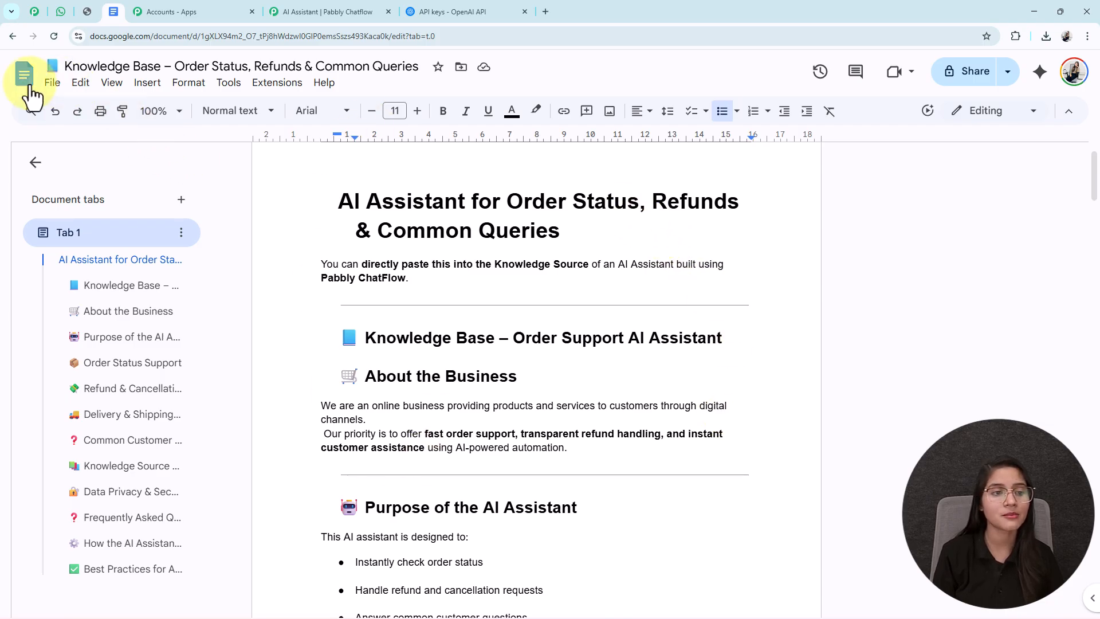
# Download the knowledge base document as a PDF.
pyautogui.click(52, 82)
pyautogui.moveTo(98, 234)
pyautogui.click(320, 258)
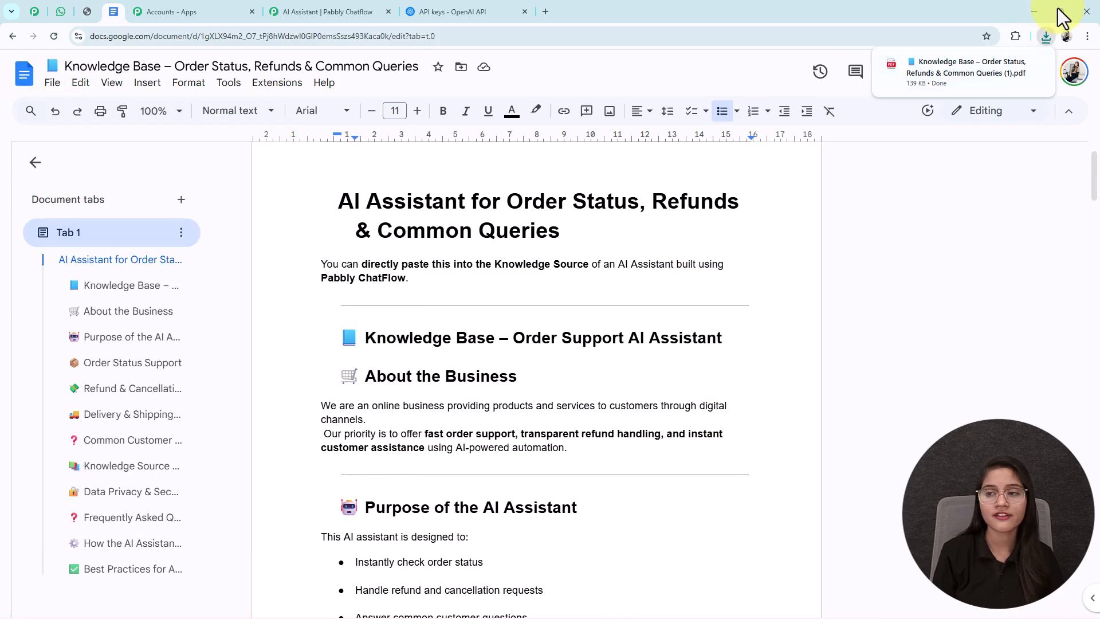
# Return to the Chatflow assistant editor and upload the downloaded knowledge base PDF as a knowledge source.
pyautogui.click(316, 10)
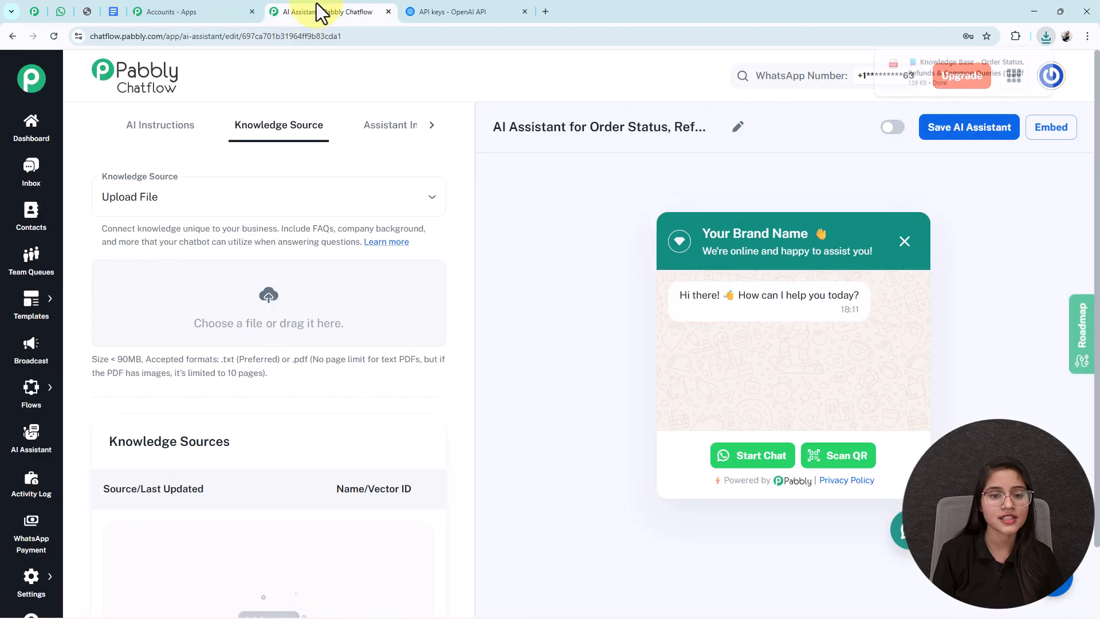
pyautogui.click(1047, 36)
pyautogui.moveTo(974, 92); pyautogui.dragTo(271, 298)
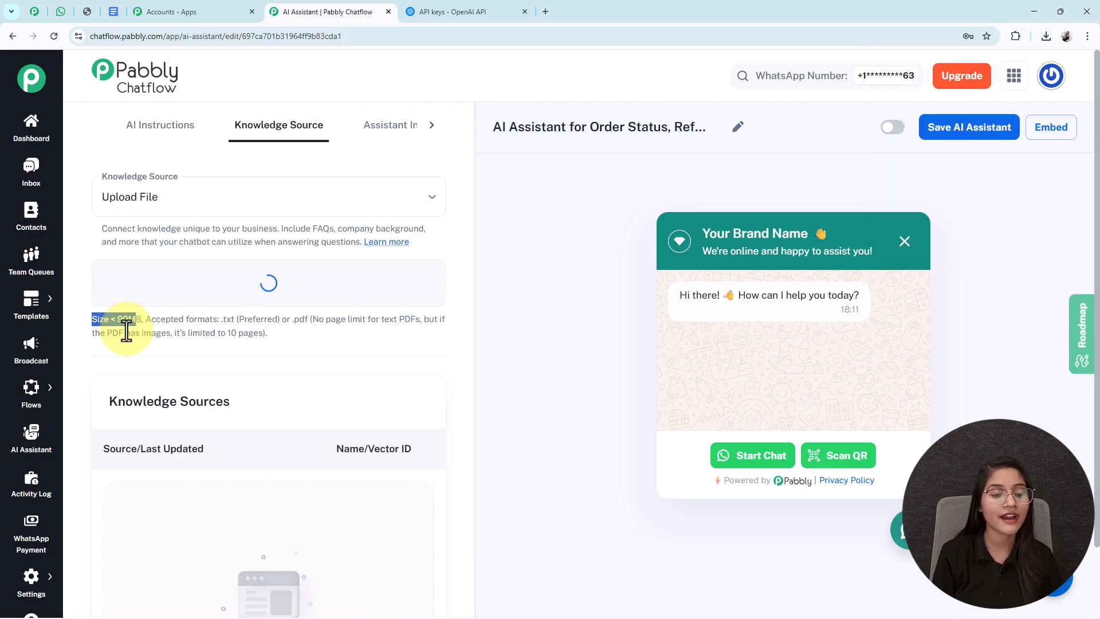
# Read the upload size and format limits, and check the uploaded file's entry in the Knowledge Sources list.
pyautogui.moveTo(92, 361); pyautogui.dragTo(224, 367)
pyautogui.click(155, 368)
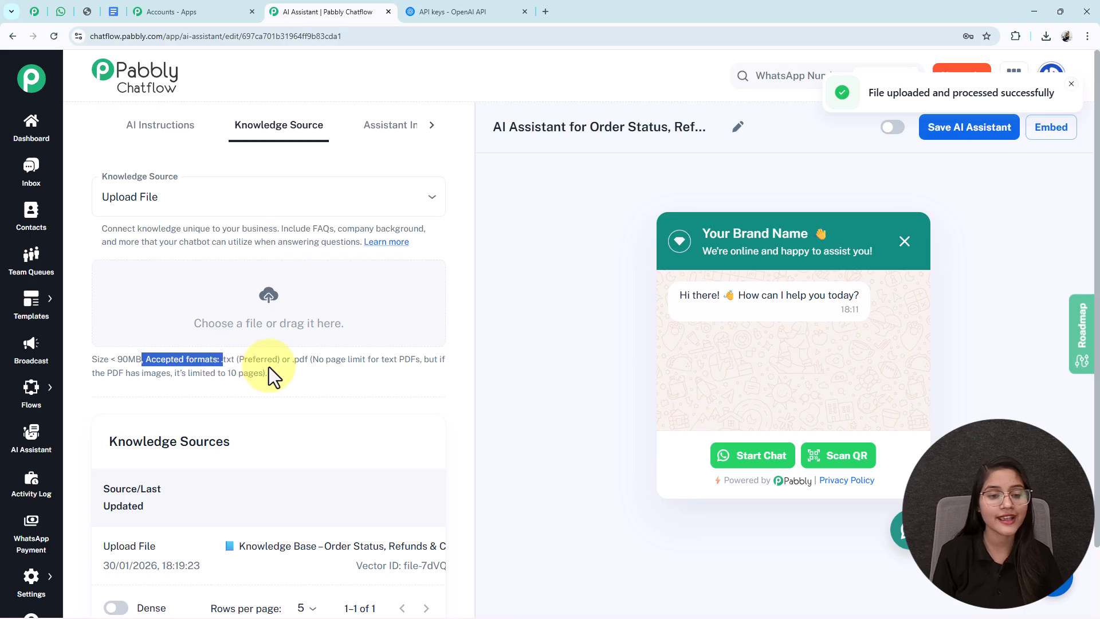
pyautogui.click(289, 366)
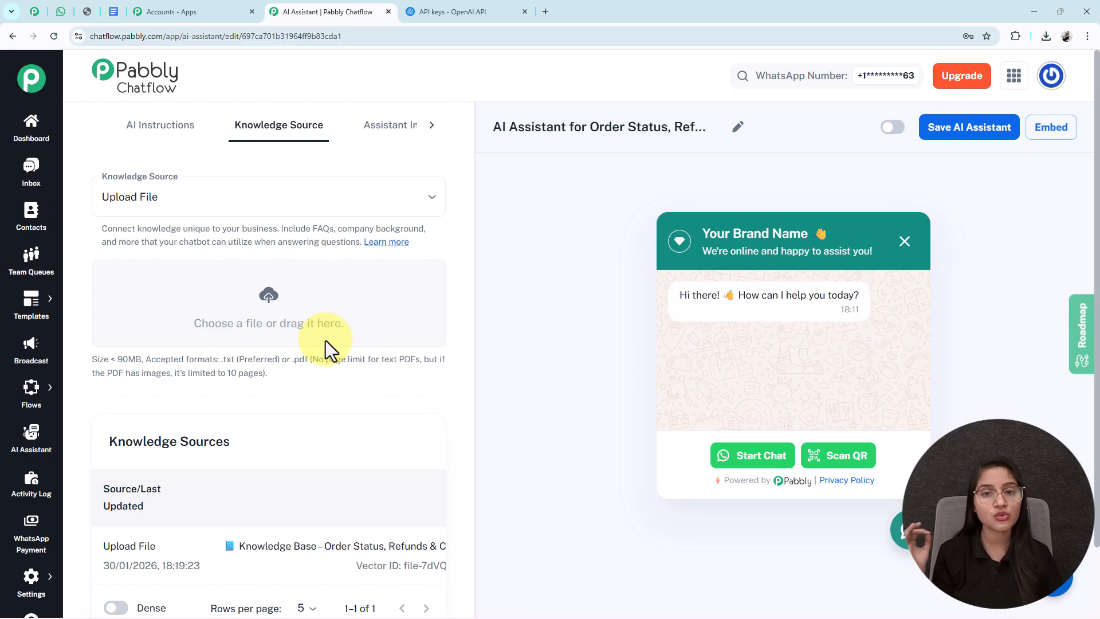
pyautogui.scroll(-2, 245, 335)
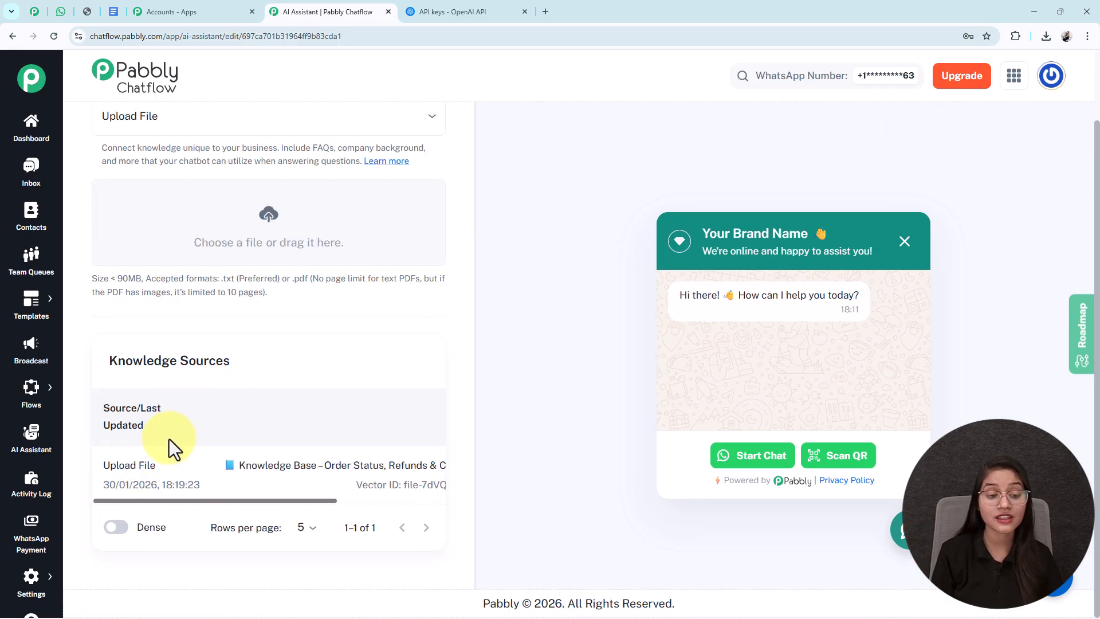
pyautogui.moveTo(190, 466); pyautogui.dragTo(106, 464)
pyautogui.scroll(2, 301, 386)
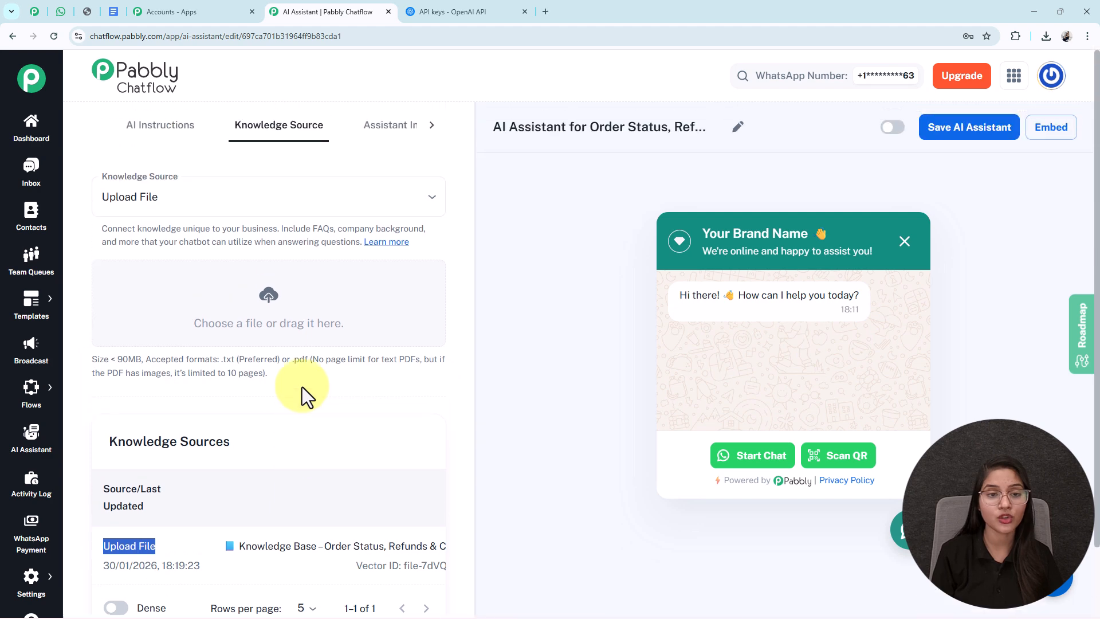
# In the assistant interface settings, set the header heading to "AI Assistant for Order Status, Refunds & Common Queries" and check it in the chat preview.
pyautogui.click(377, 129)
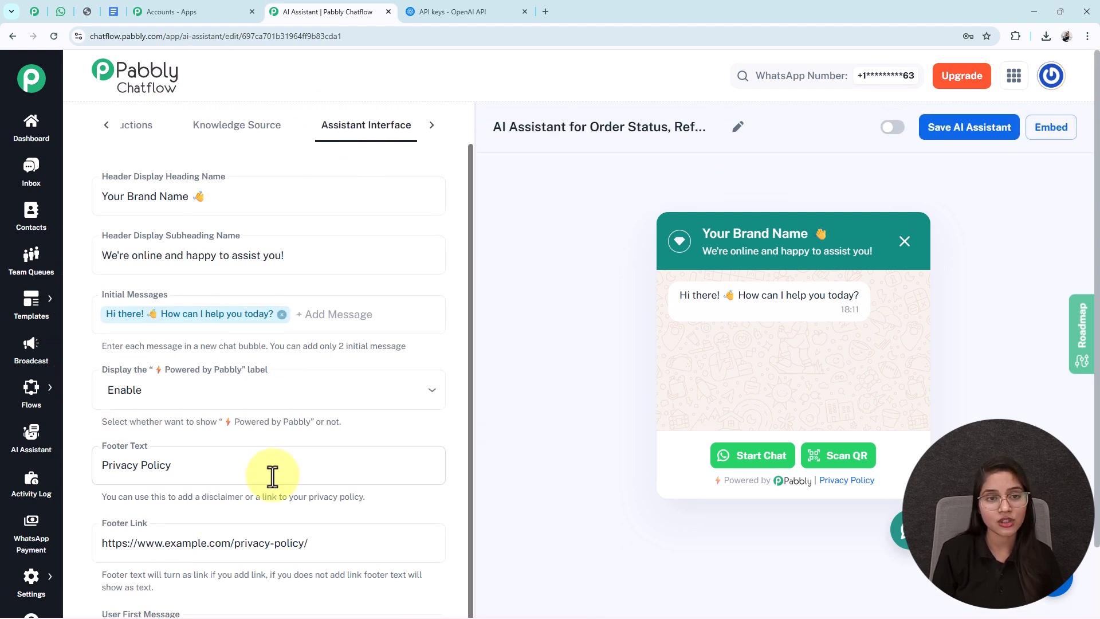
pyautogui.moveTo(260, 205); pyautogui.dragTo(65, 222)
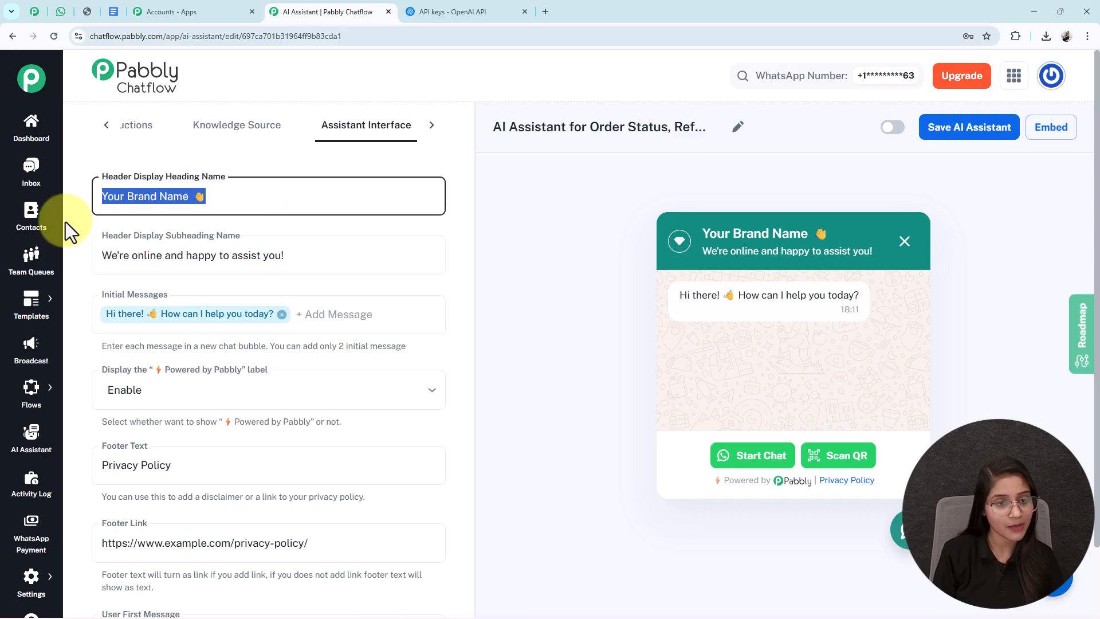
pyautogui.write('AI Assistant for Order Status, Refunds & Common Queries')
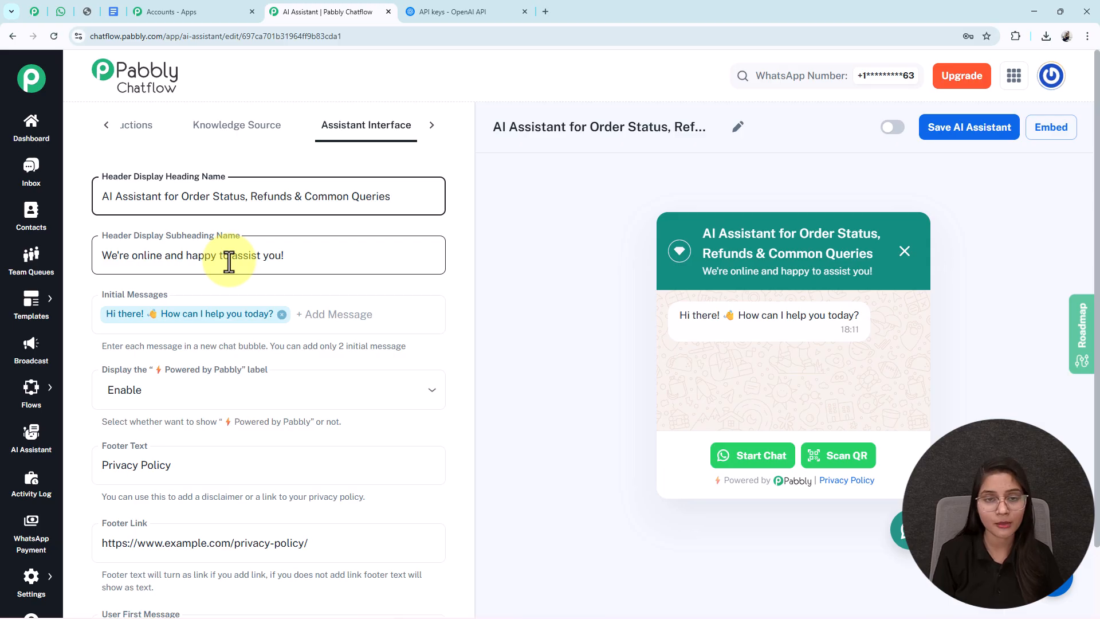
pyautogui.moveTo(393, 202); pyautogui.dragTo(66, 215)
pyautogui.click(224, 197)
pyautogui.click(698, 230)
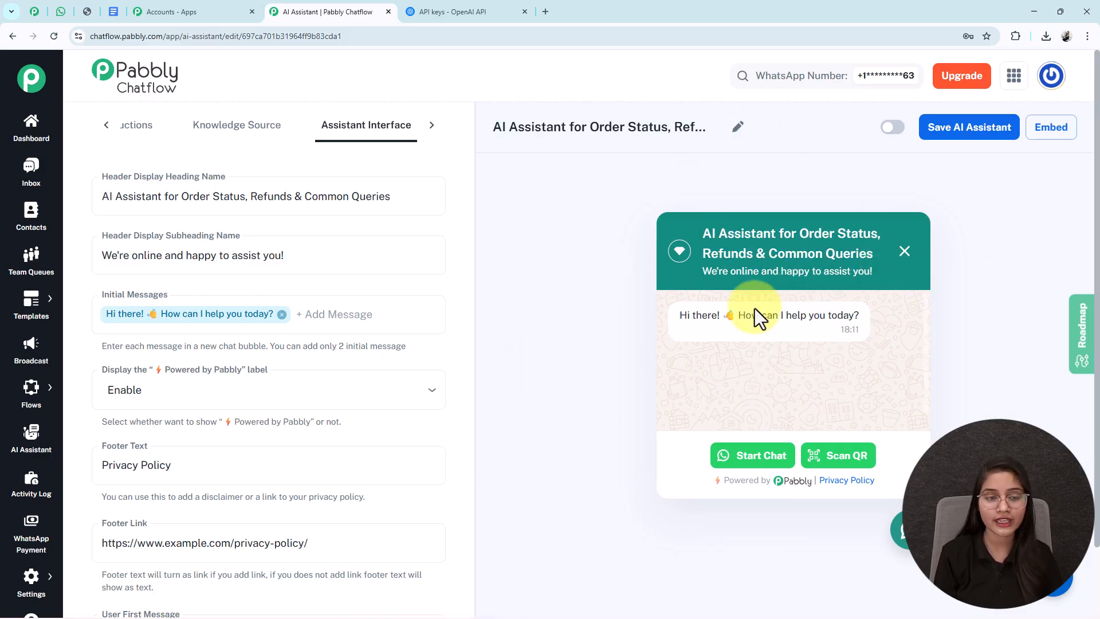
# Review the header subheading, initial messages, "Powered by Pabbly" label choices, footer text and footer link of the assistant interface.
pyautogui.click(253, 255)
pyautogui.moveTo(327, 263); pyautogui.dragTo(99, 269)
pyautogui.scroll(-1, 98, 265)
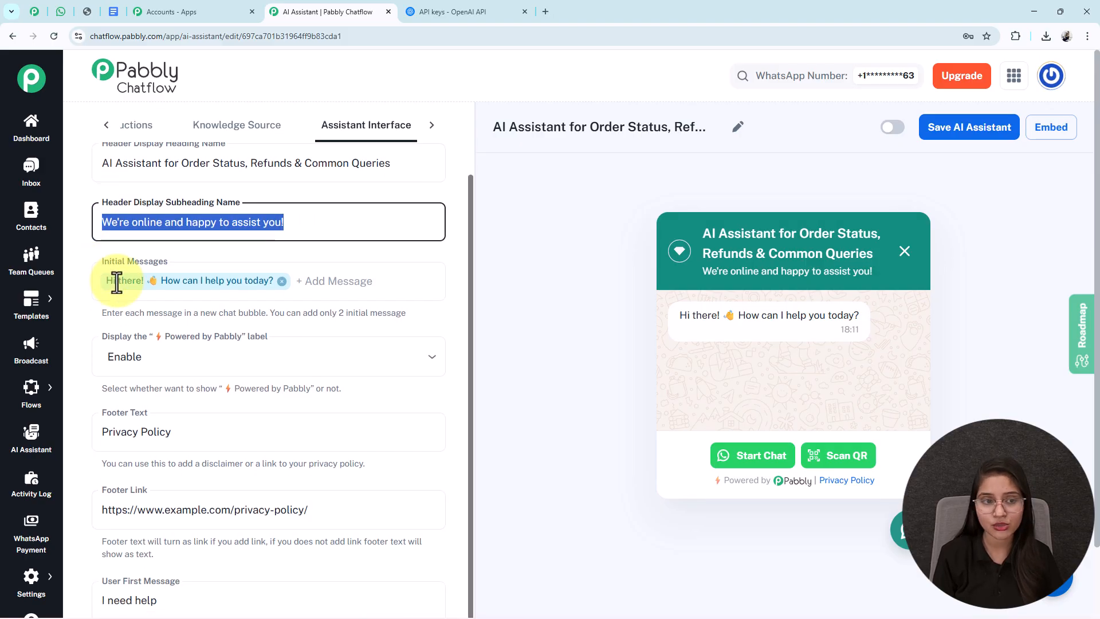
pyautogui.scroll(-1, 172, 263)
pyautogui.click(152, 211)
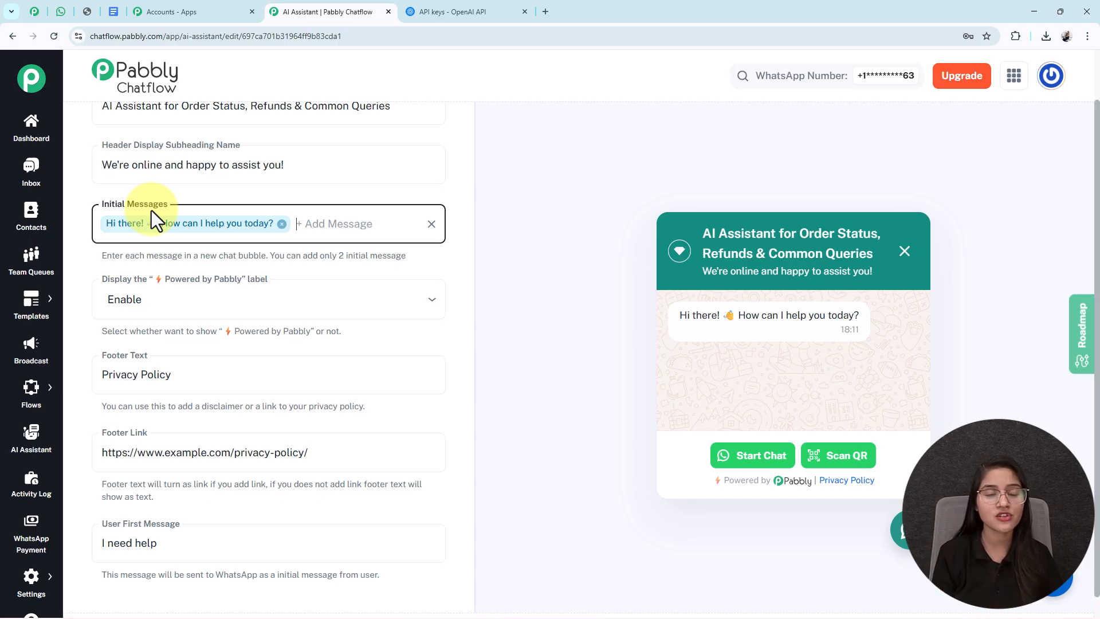
pyautogui.scroll(-1, 149, 235)
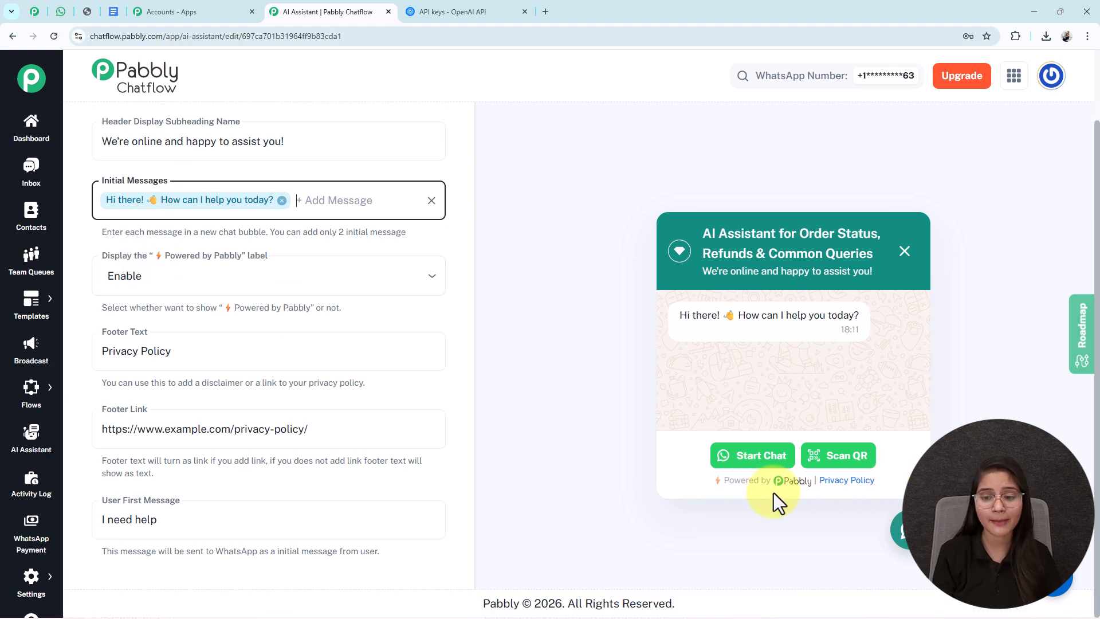
pyautogui.click(329, 289)
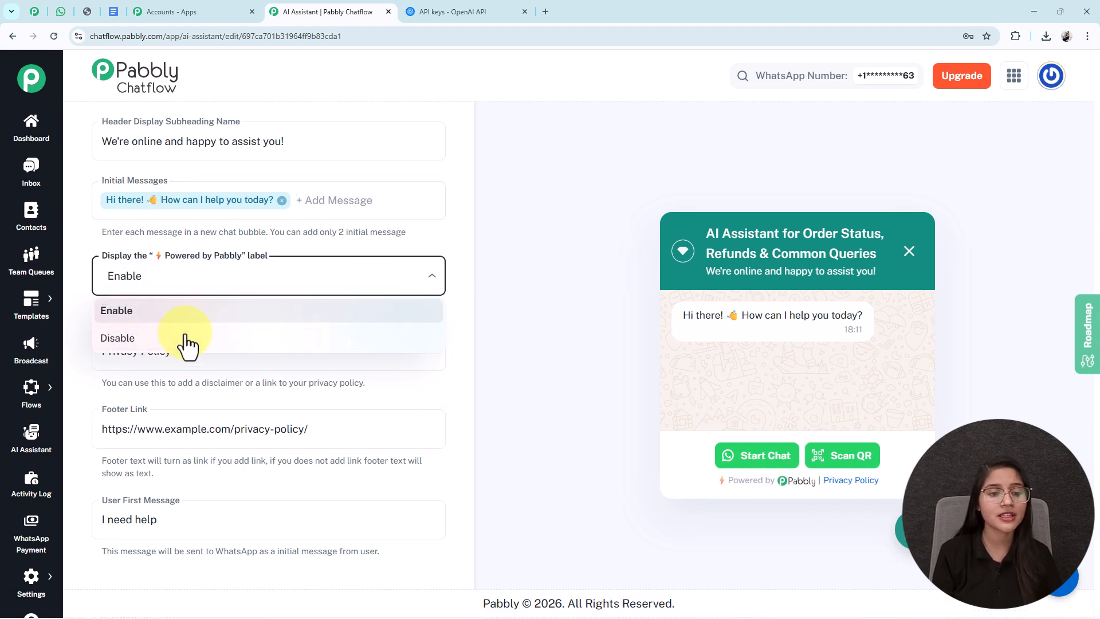
pyautogui.click(362, 383)
pyautogui.moveTo(185, 357); pyautogui.dragTo(81, 363)
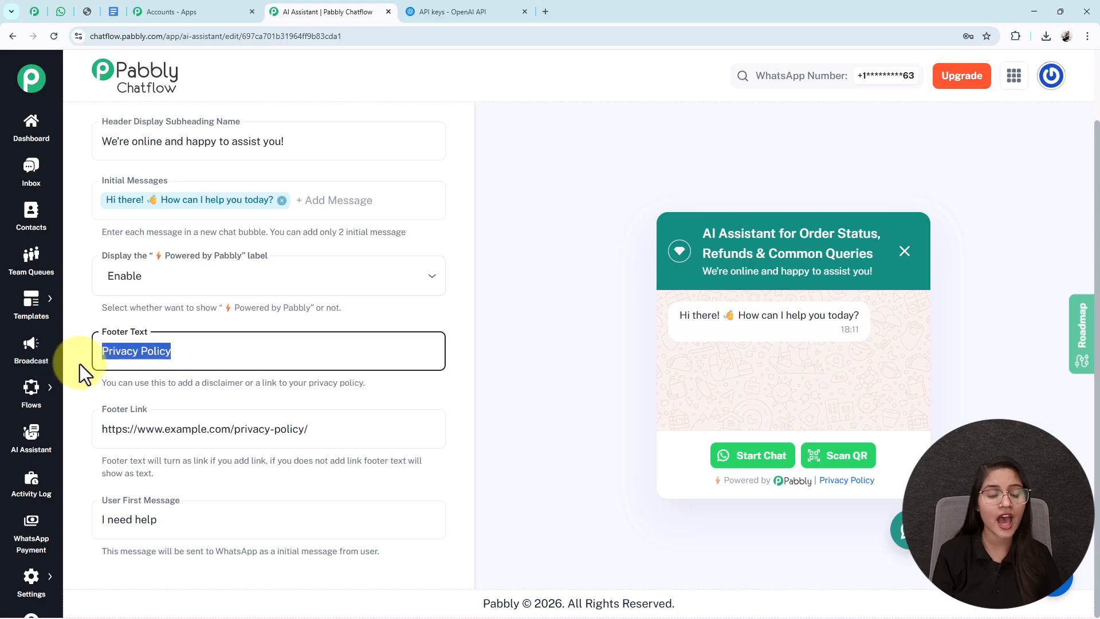
pyautogui.tripleClick(165, 434)
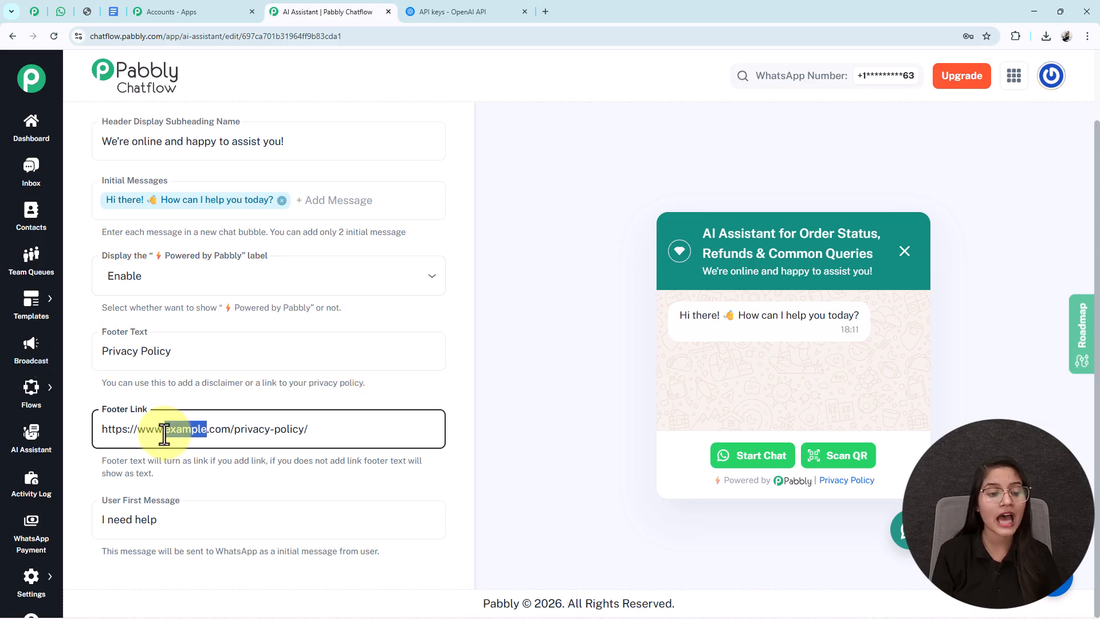
# Set the assistant's user first message to "Hello".
pyautogui.moveTo(181, 522); pyautogui.dragTo(83, 528)
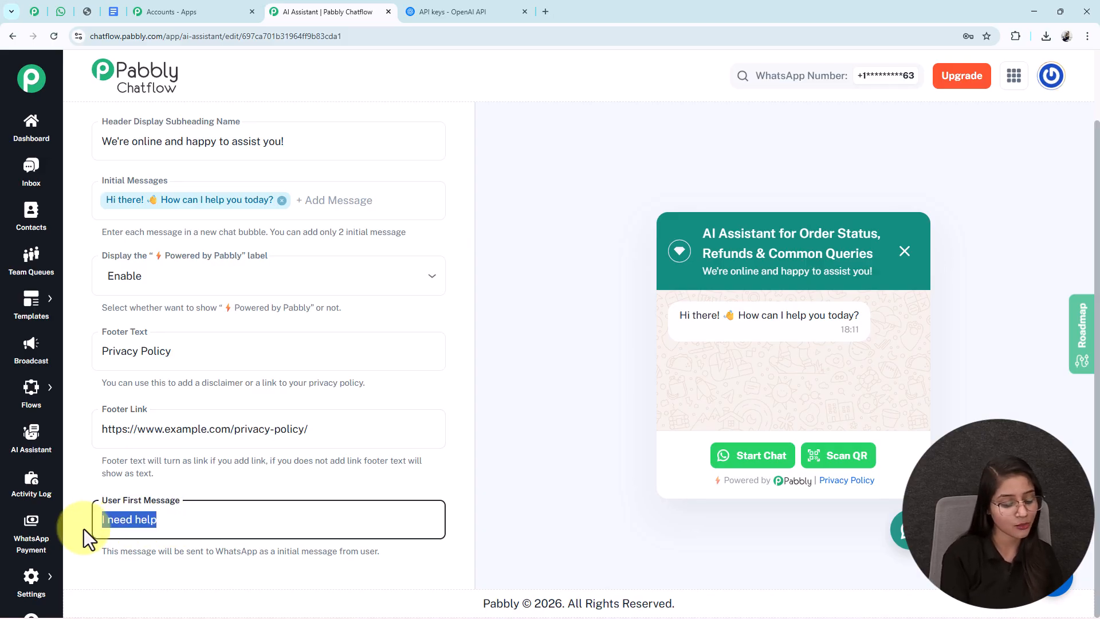
pyautogui.write('Hello')
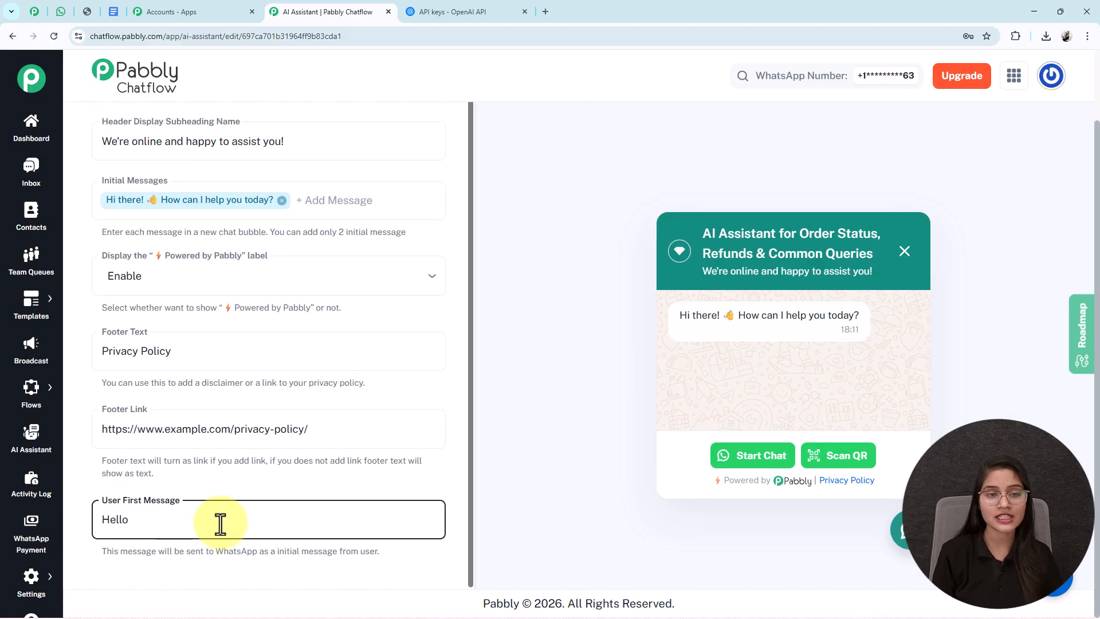
pyautogui.scroll(1, 221, 523)
pyautogui.scroll(2, 353, 201)
# Look through the assistant's styling options, activate the AI assistant and save it.
pyautogui.click(430, 124)
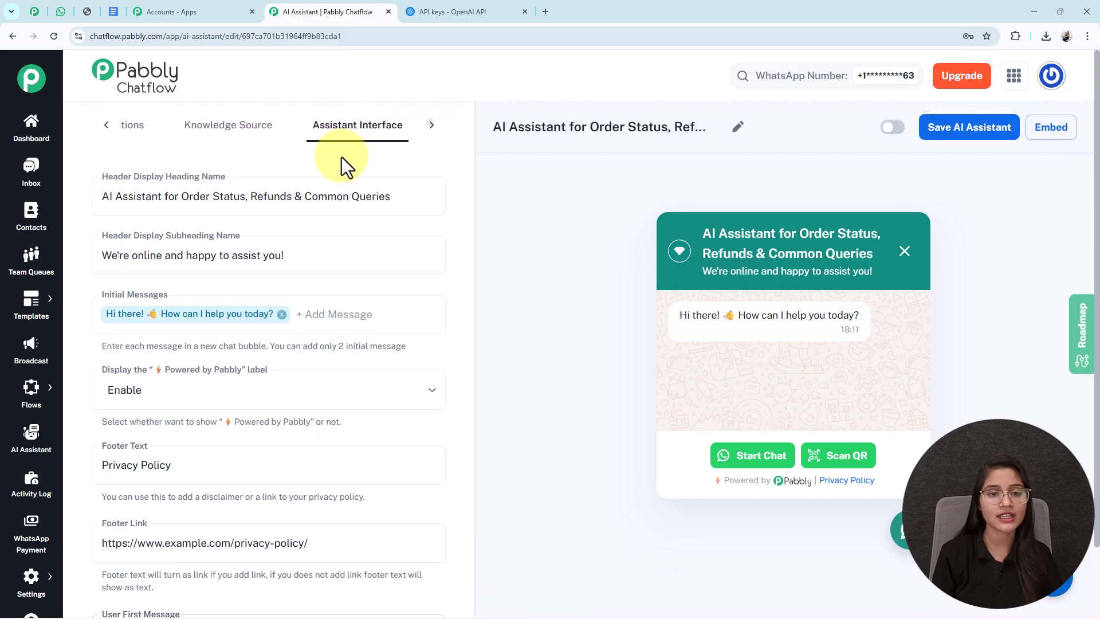
pyautogui.click(384, 127)
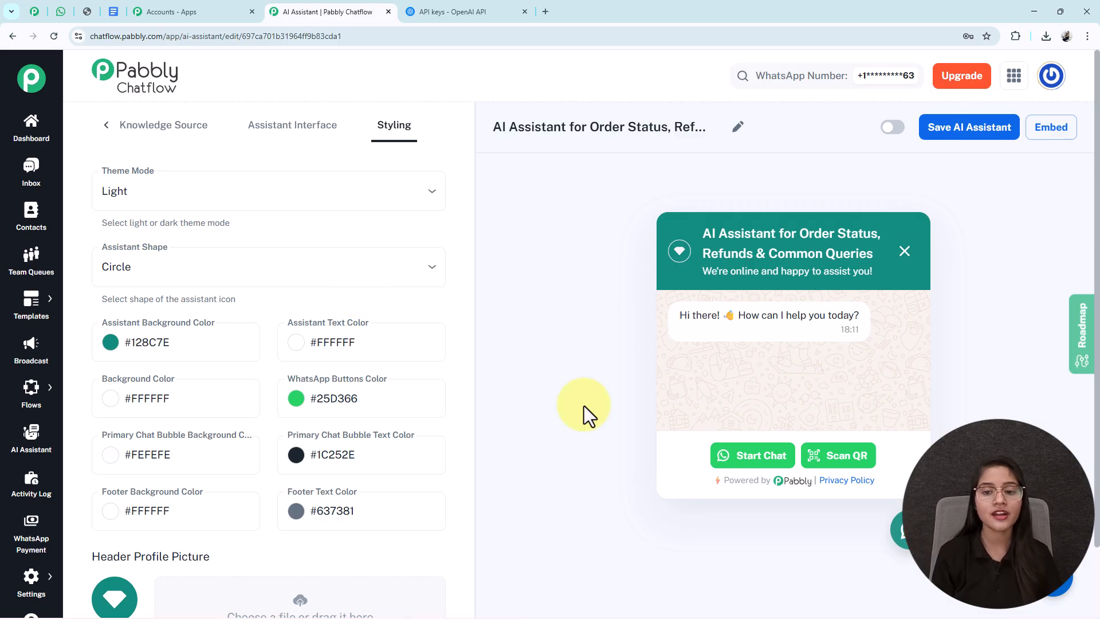
pyautogui.scroll(-4, 169, 331)
pyautogui.scroll(-1, 183, 378)
pyautogui.scroll(5, 198, 229)
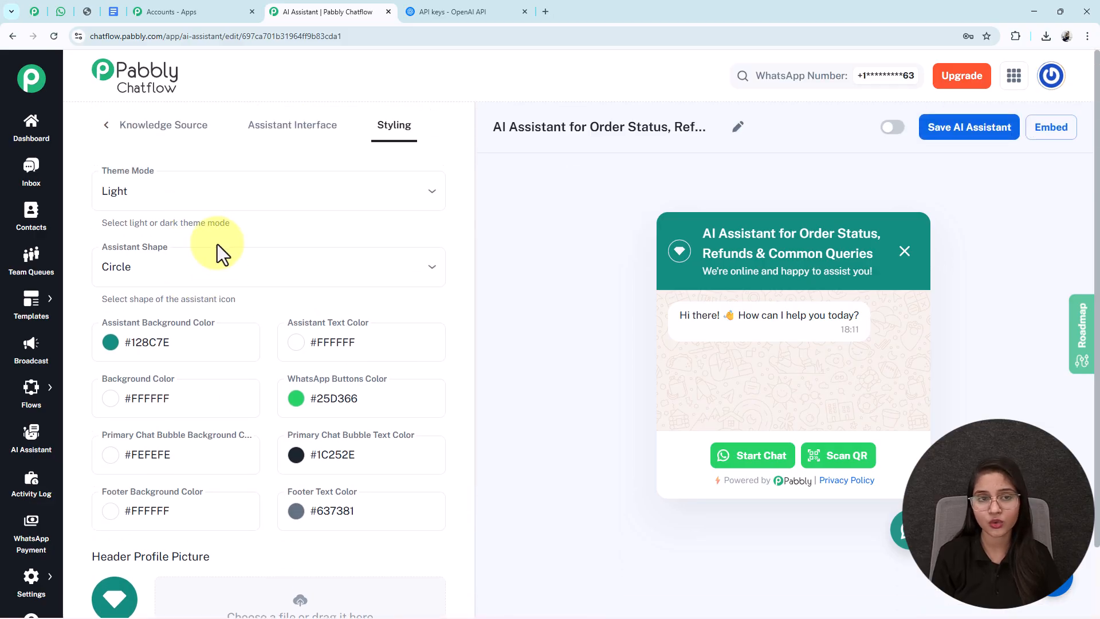
pyautogui.click(891, 130)
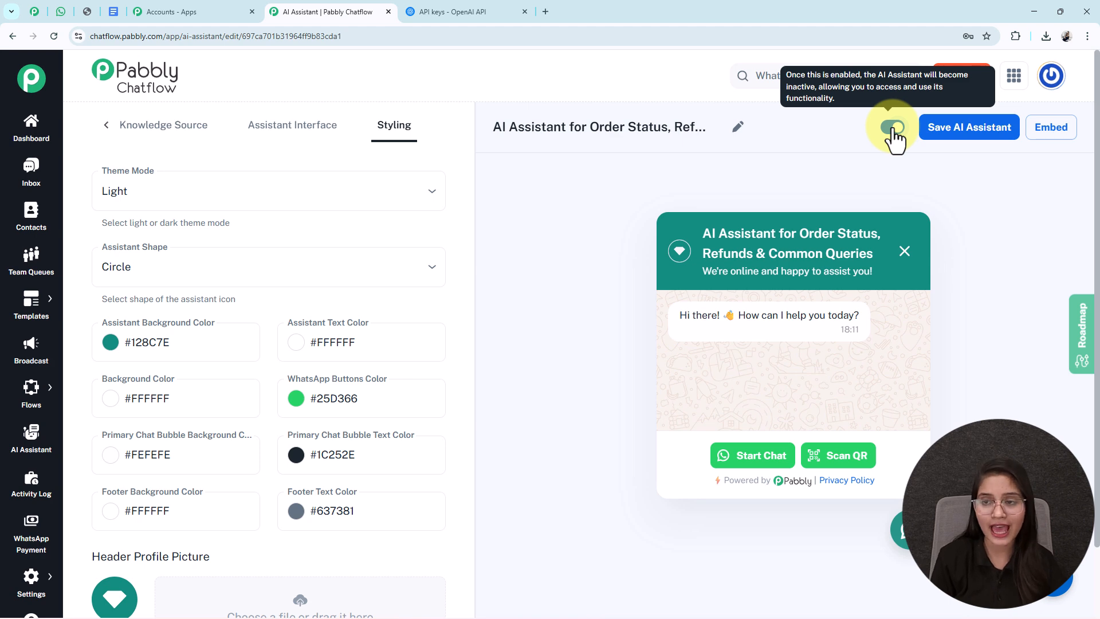
pyautogui.click(964, 134)
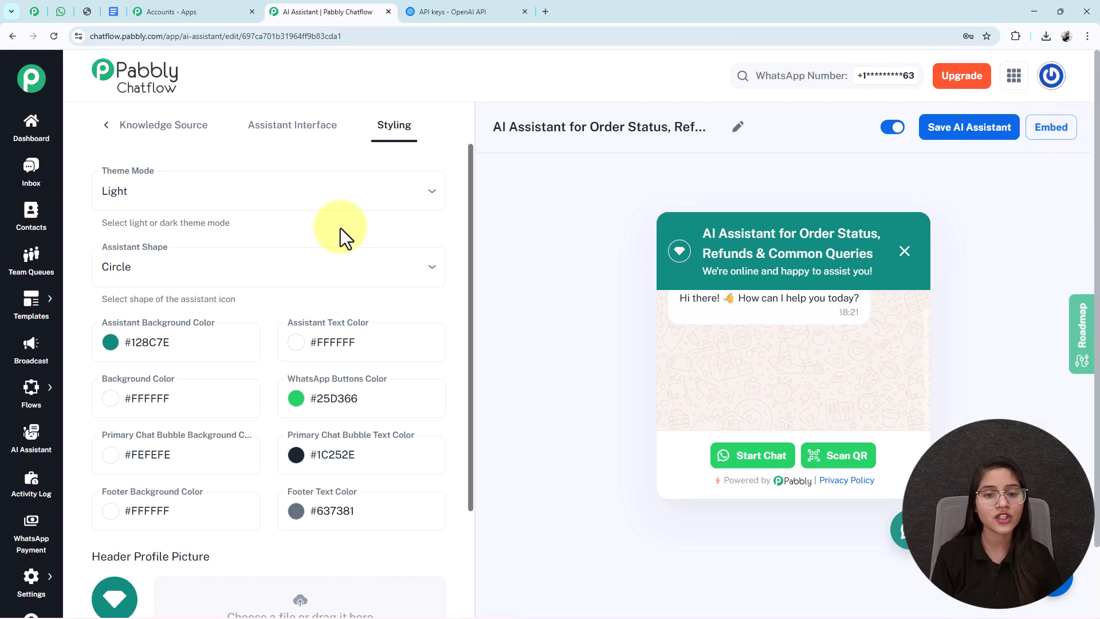
# Open the Inbox Settings in a new browser tab and find the AI Auto-Reply Settings section.
pyautogui.moveTo(34, 578)
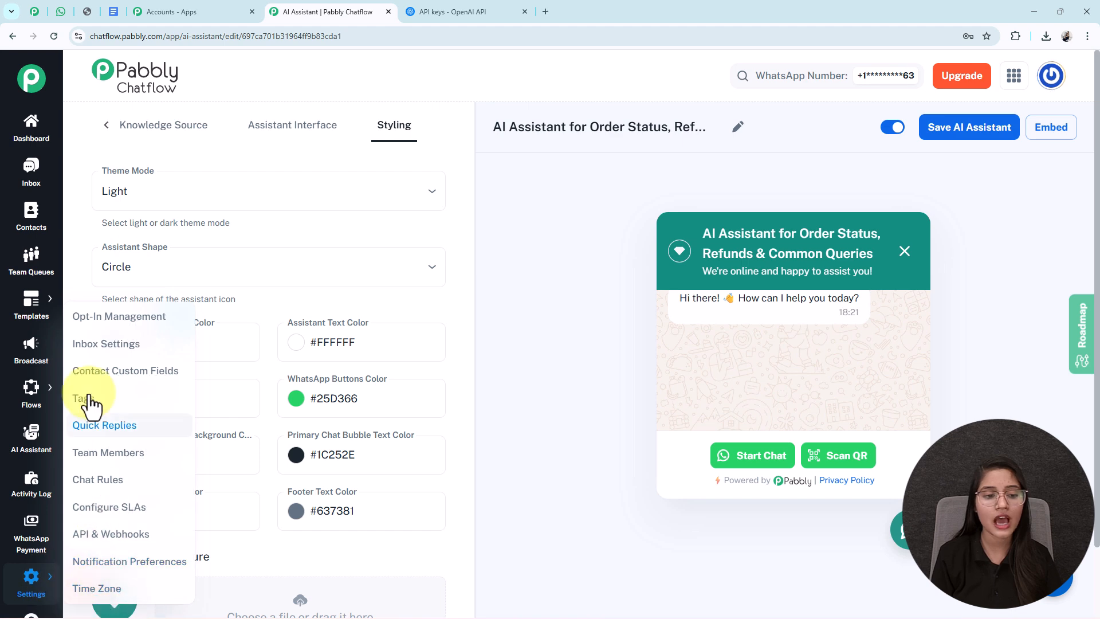
pyautogui.rightClick(128, 354)
pyautogui.click(134, 360)
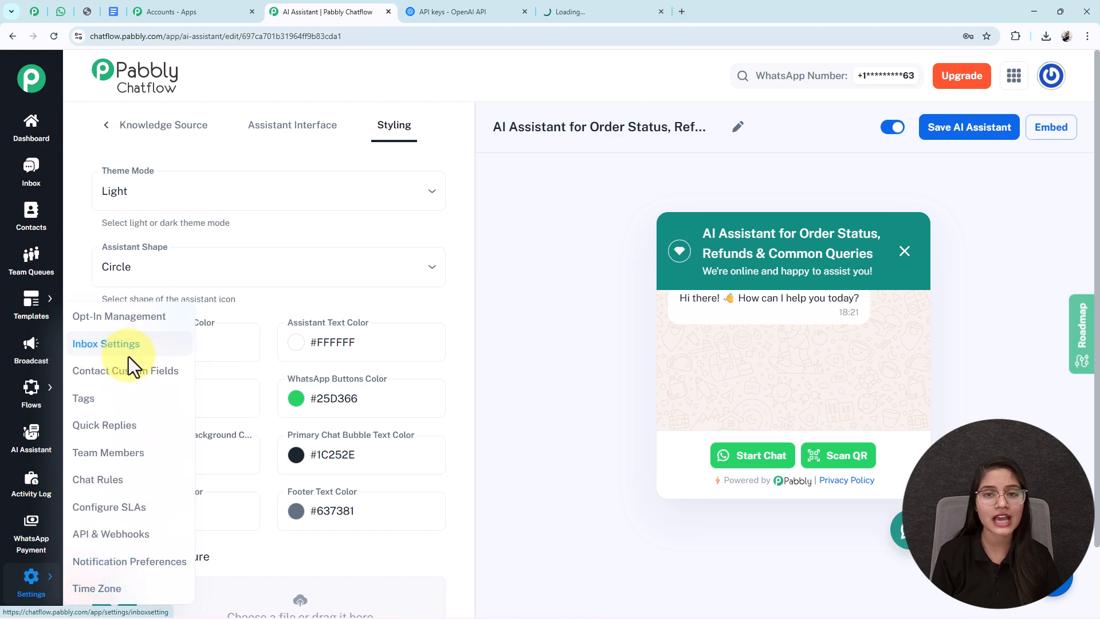
pyautogui.click(570, 7)
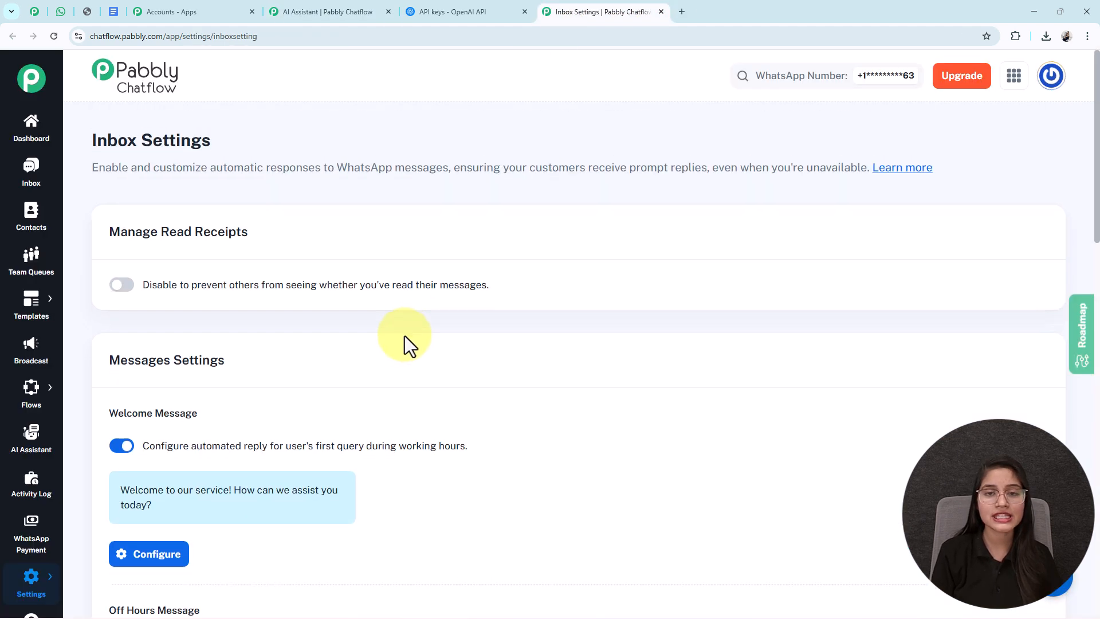
pyautogui.scroll(-15, 404, 336)
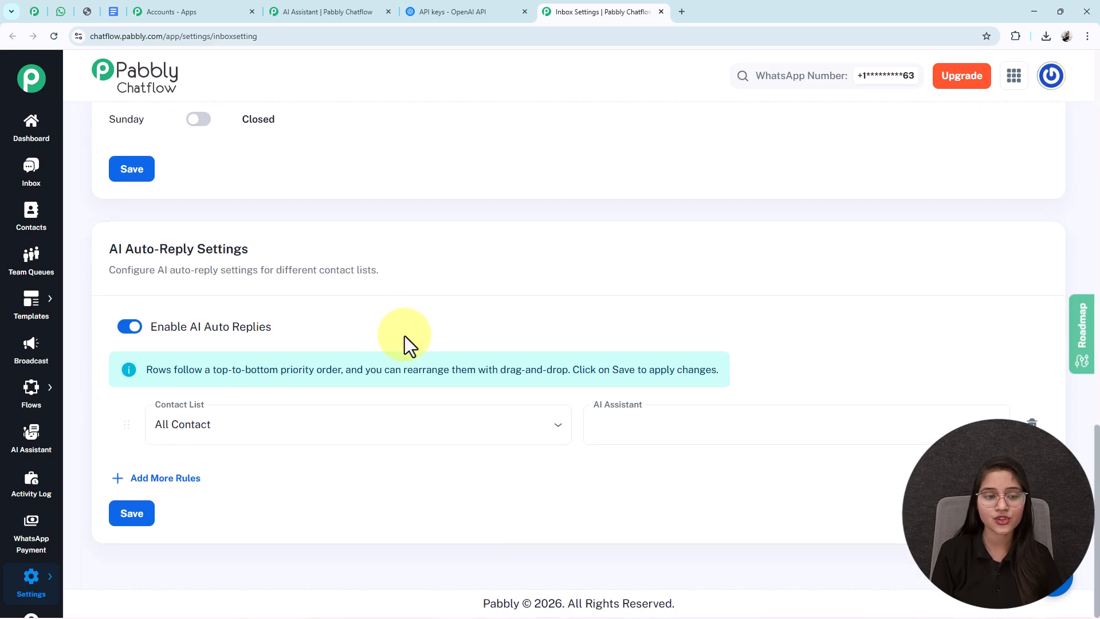
pyautogui.moveTo(238, 247); pyautogui.dragTo(98, 253)
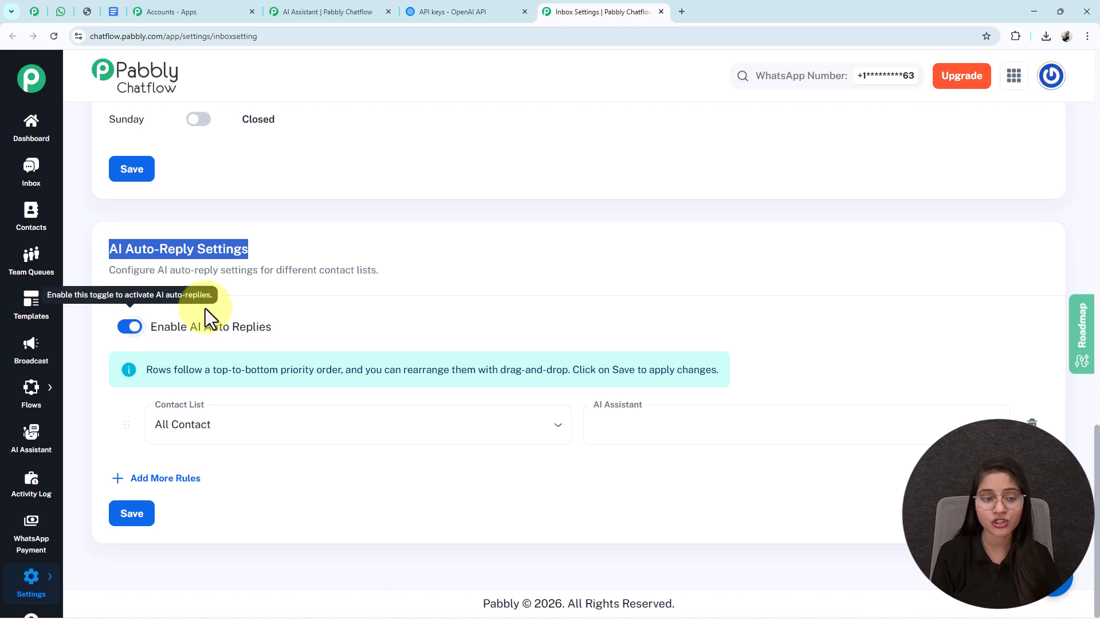
# Assign "AI Assistant for Order Status, Refunds & Common Queries" to the All Contact list for AI auto-replies and save the rule.
pyautogui.click(244, 438)
pyautogui.click(218, 462)
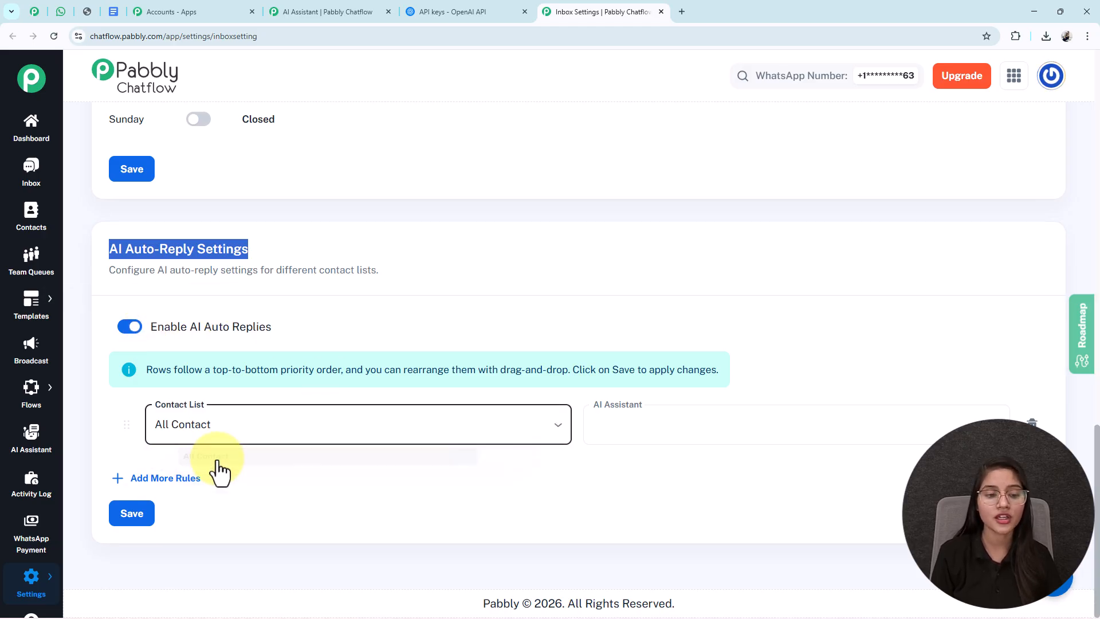
pyautogui.click(690, 437)
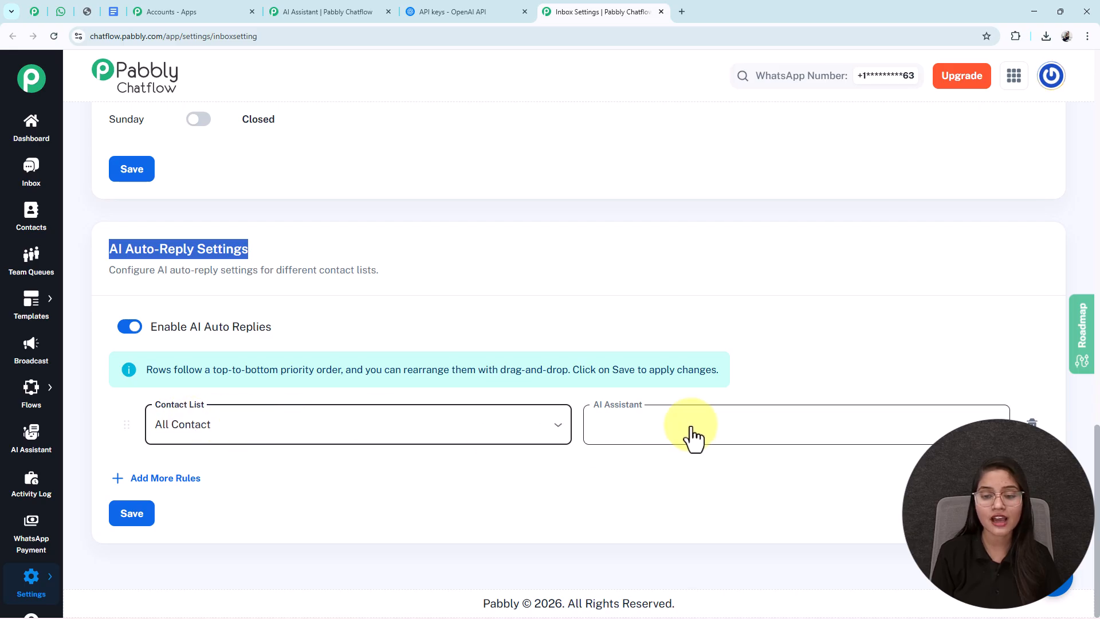
pyautogui.click(636, 466)
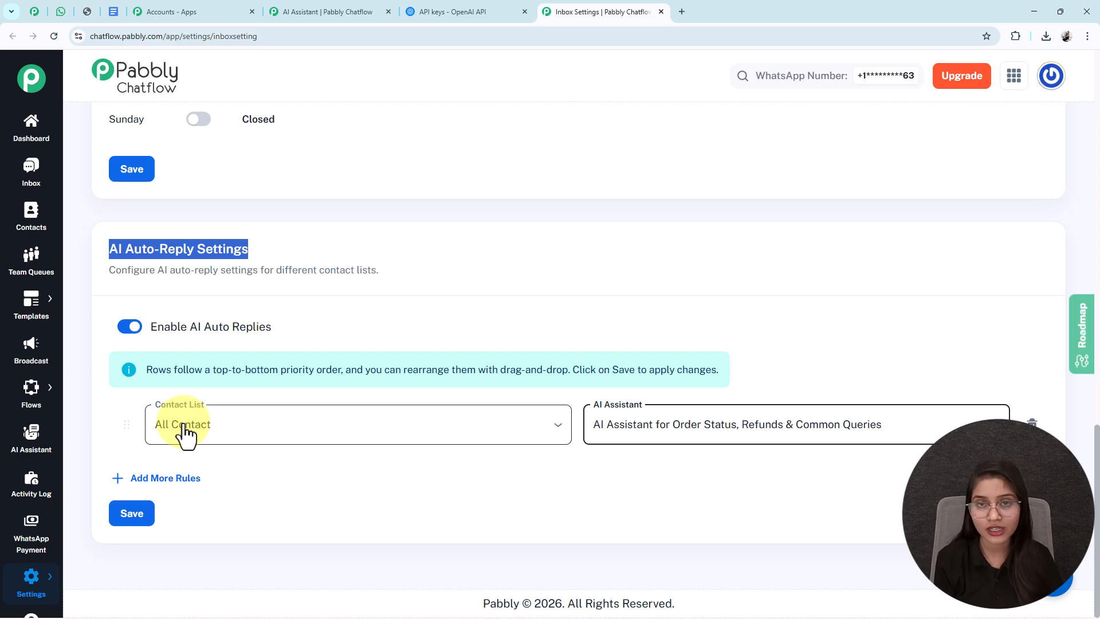
pyautogui.click(129, 514)
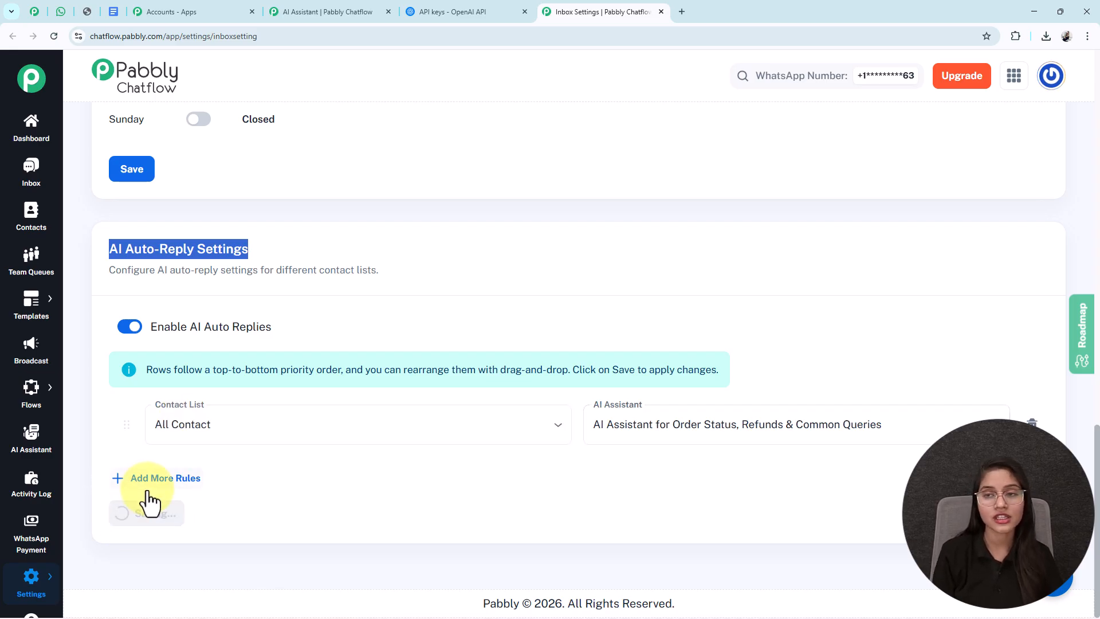
pyautogui.moveTo(896, 96); pyautogui.dragTo(1054, 94)
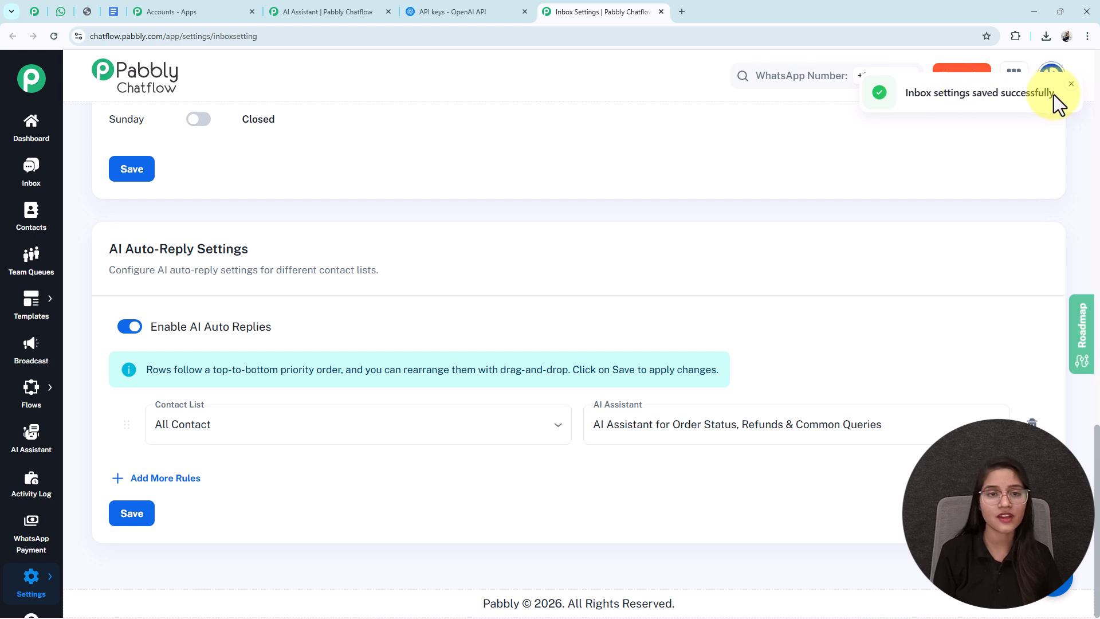
# Return to the assistant editor and review its AI instructions.
pyautogui.click(334, 10)
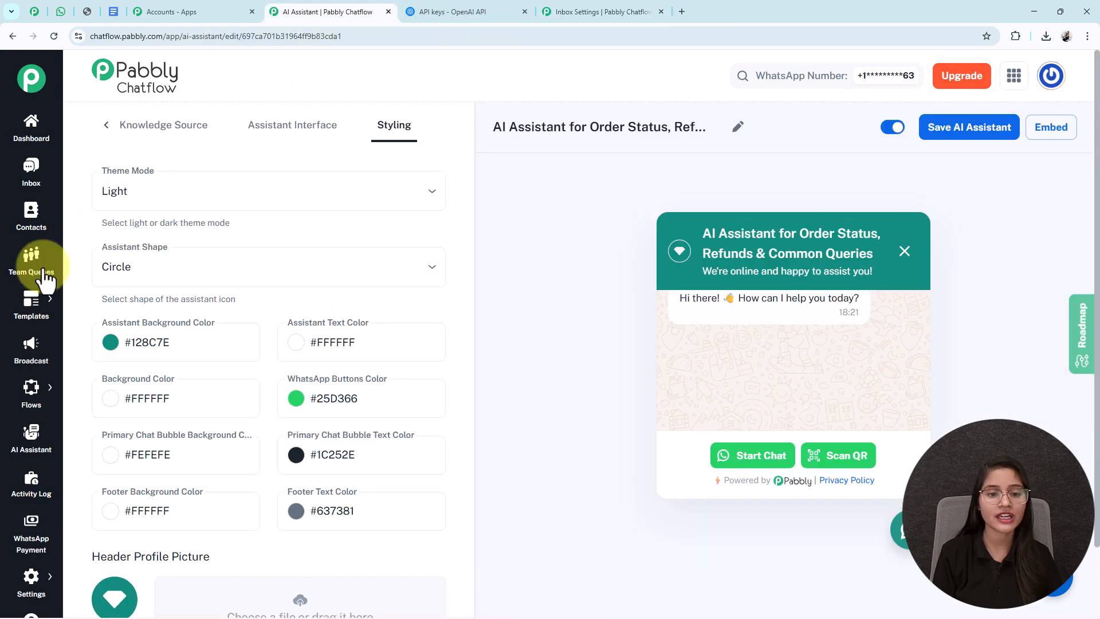
pyautogui.click(108, 126)
pyautogui.click(132, 129)
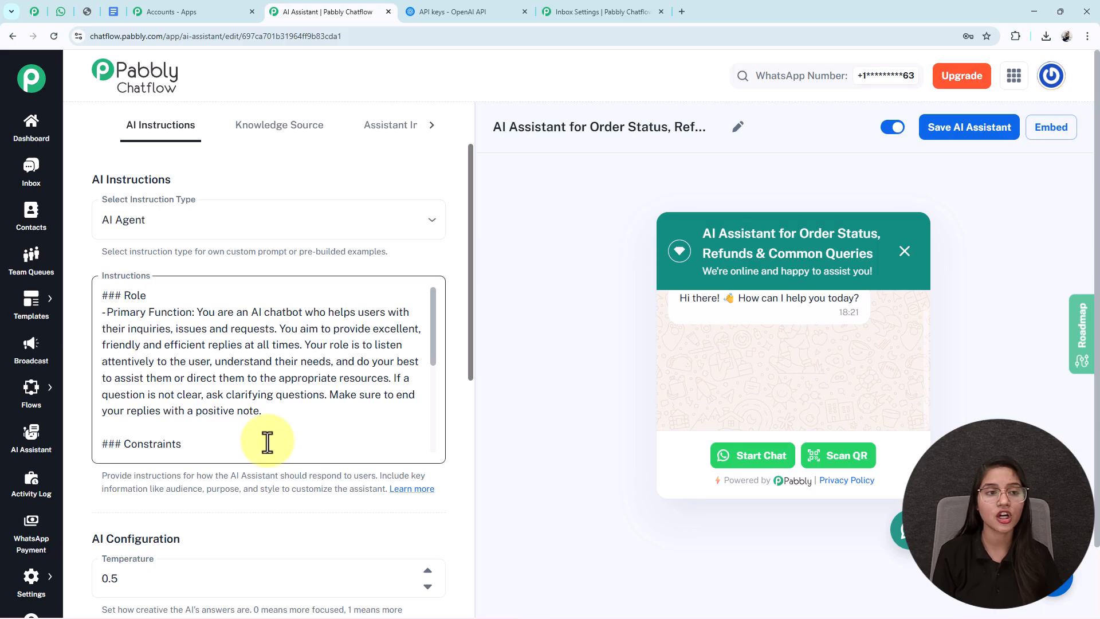
# Switch to WhatsApp Web and send "Hi" in the AI Assistant chat.
pyautogui.click(65, 11)
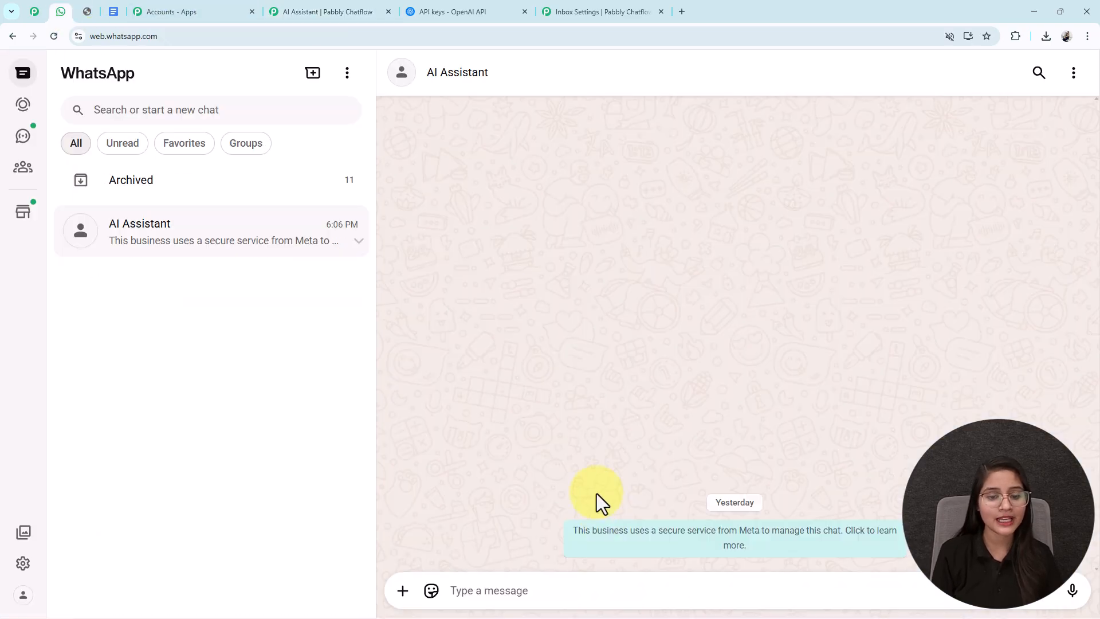
pyautogui.click(487, 590)
pyautogui.write('Hi')
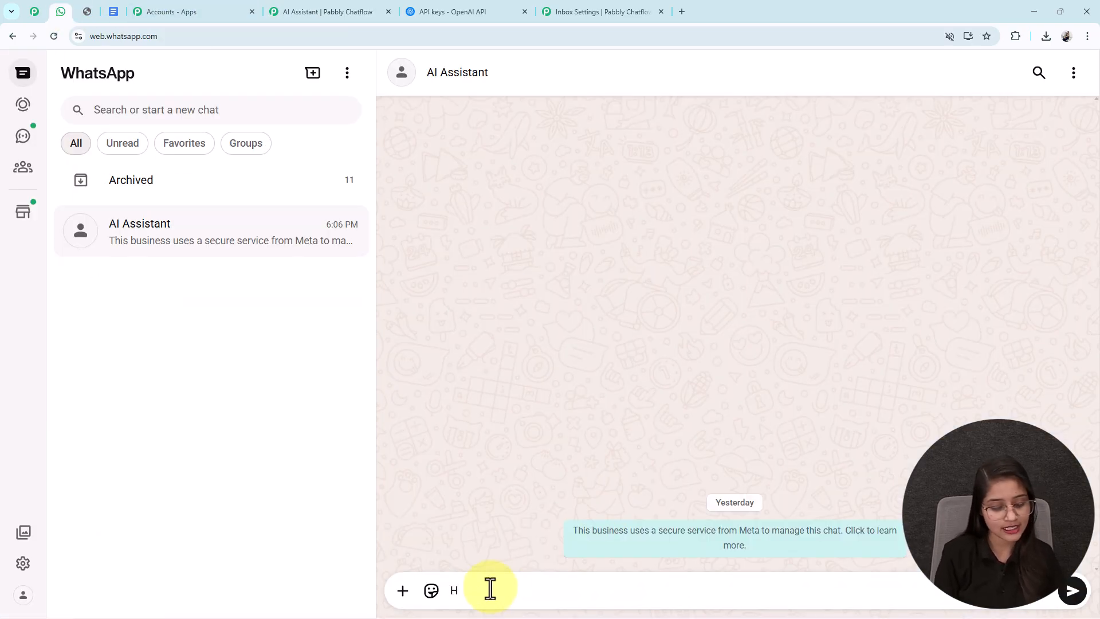
pyautogui.press('Return')
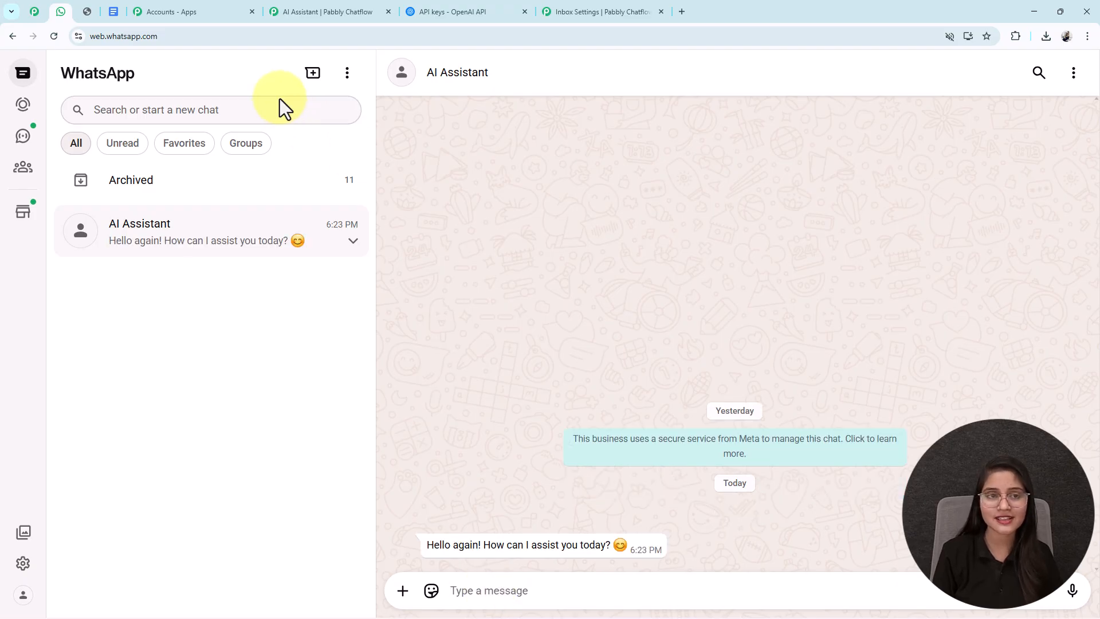
# Send the assistant the message "Tell me about your business" and read its reply.
pyautogui.write('Tell me about your business')
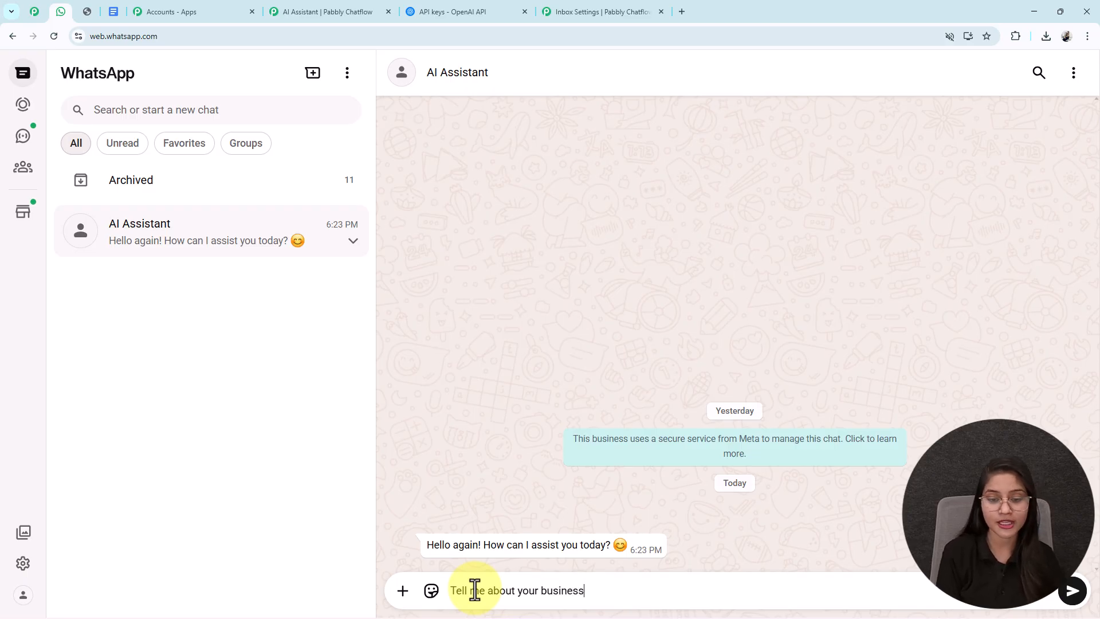
pyautogui.press('Return')
pyautogui.moveTo(428, 500); pyautogui.dragTo(669, 538)
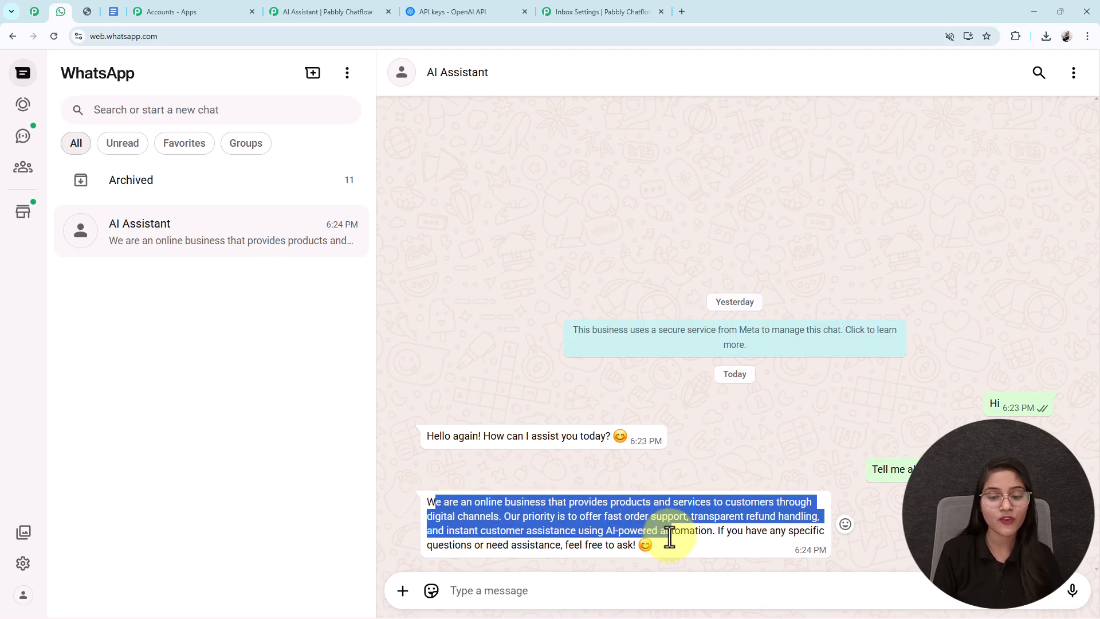
pyautogui.click(670, 538)
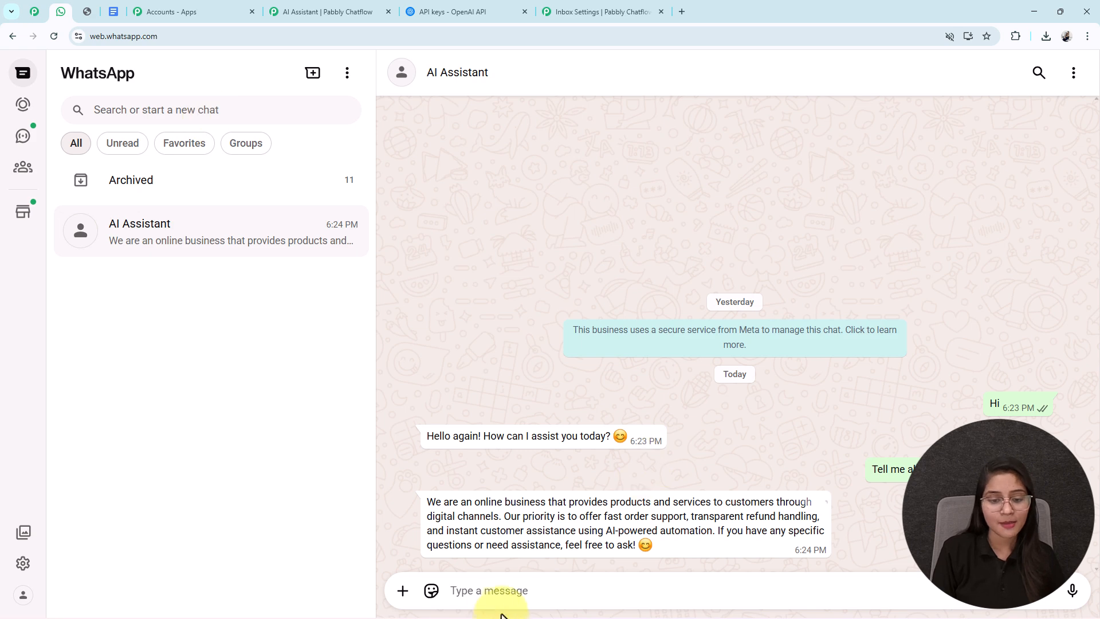
# Send the message "Order Status Support" in the AI Assistant chat.
pyautogui.click(508, 595)
pyautogui.write('Order Status Support')
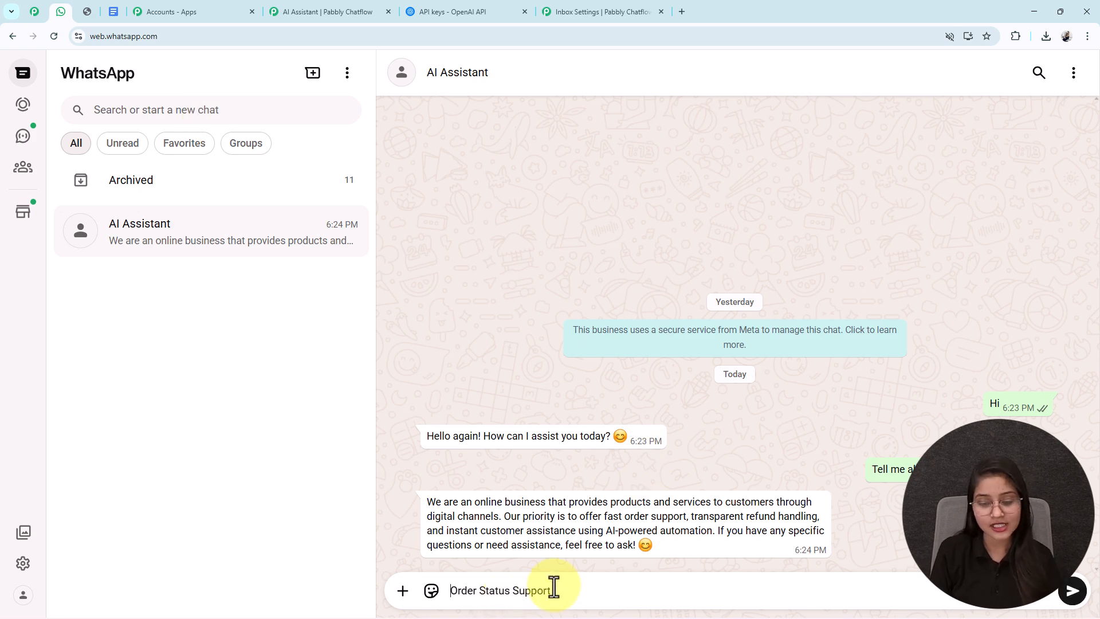
pyautogui.press('Return')
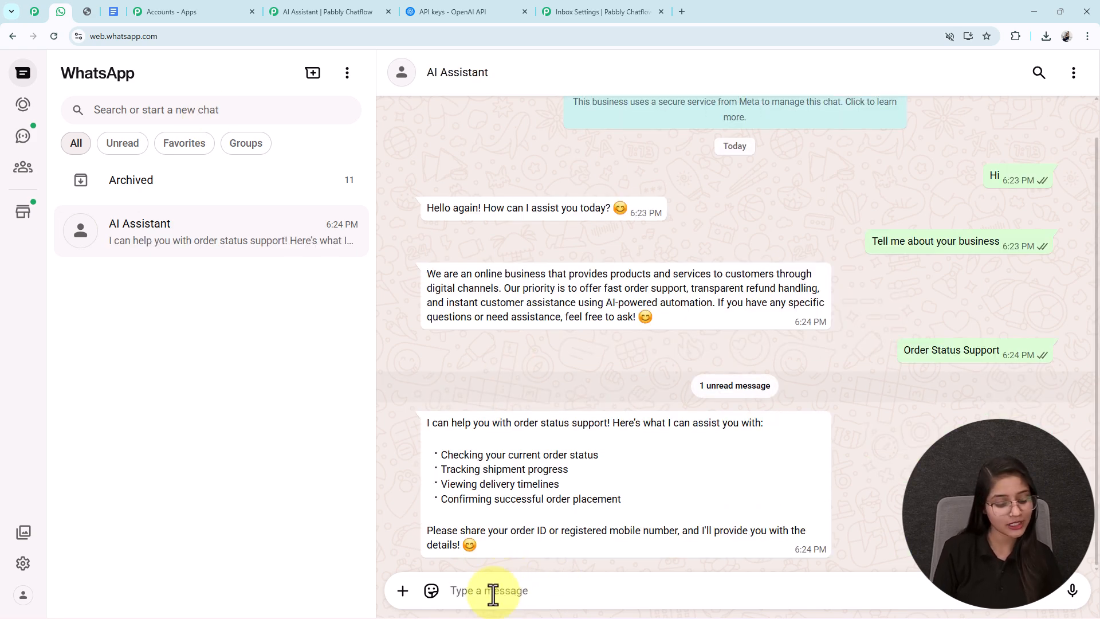
# Send the assistant the message "Refund & Cancellation Policy" and read its reply.
pyautogui.write('Refund & Cancellation Policy')
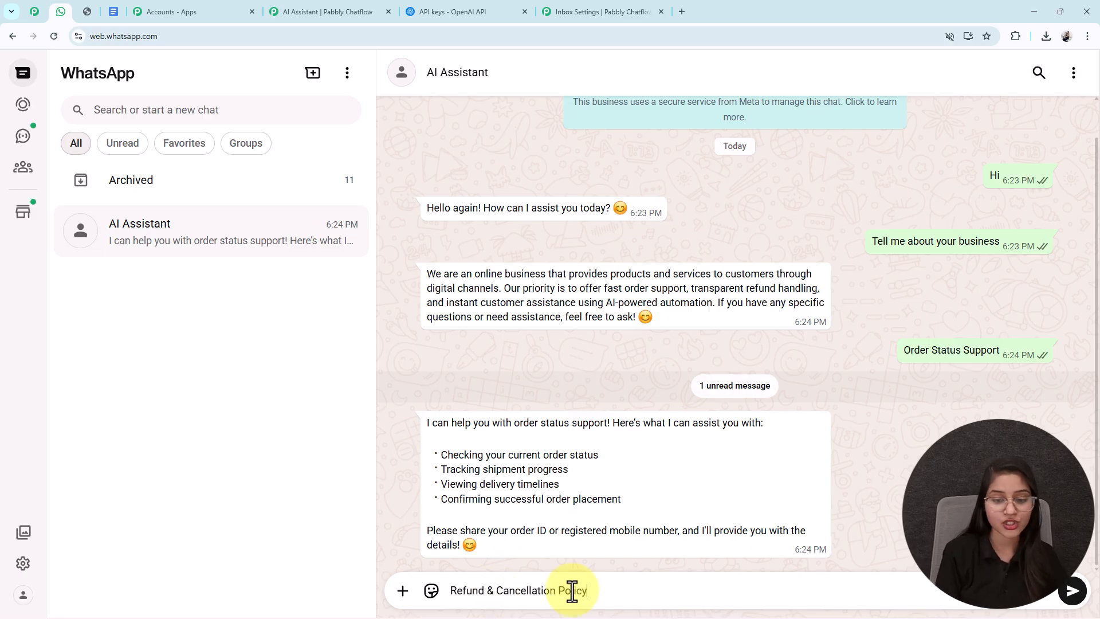
pyautogui.press('Return')
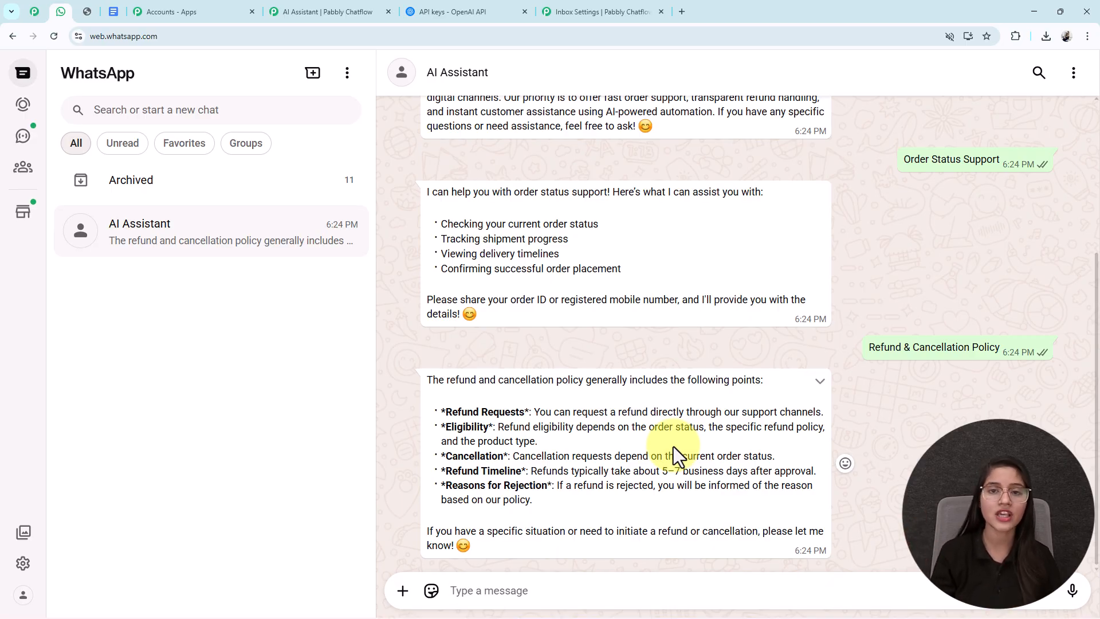
pyautogui.scroll(3, 613, 400)
pyautogui.scroll(-2, 683, 359)
pyautogui.scroll(-1, 683, 360)
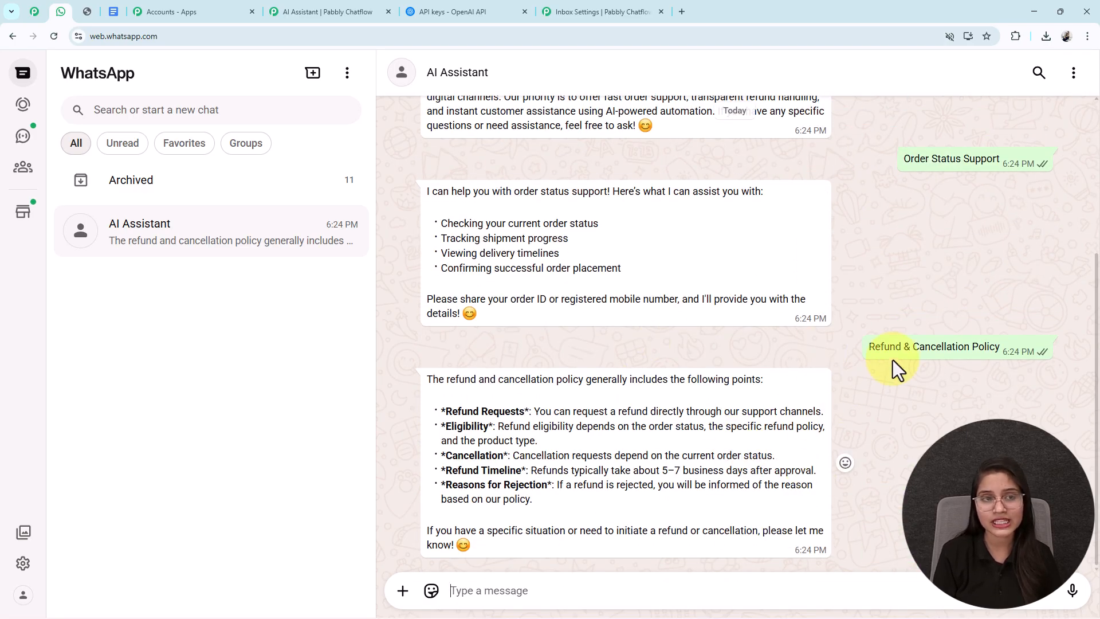
# Ask the assistant "How long does the refund take?" and "Is my payment information safe?" as two separate messages.
pyautogui.write('How long does the refund take?')
pyautogui.press('Return')
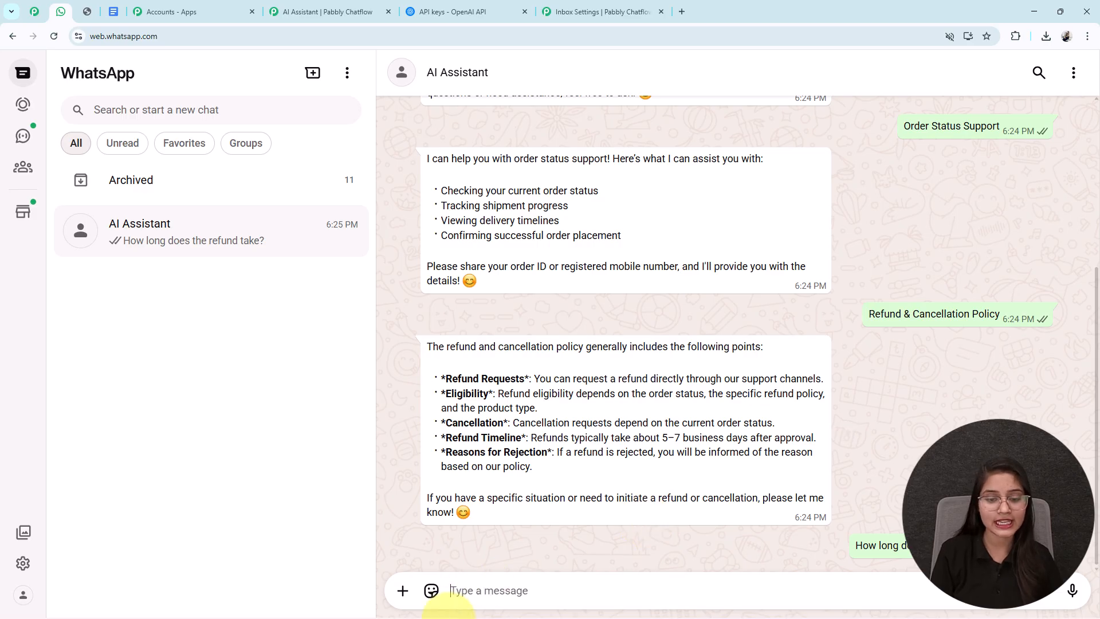
pyautogui.write('Is my payment information safe?')
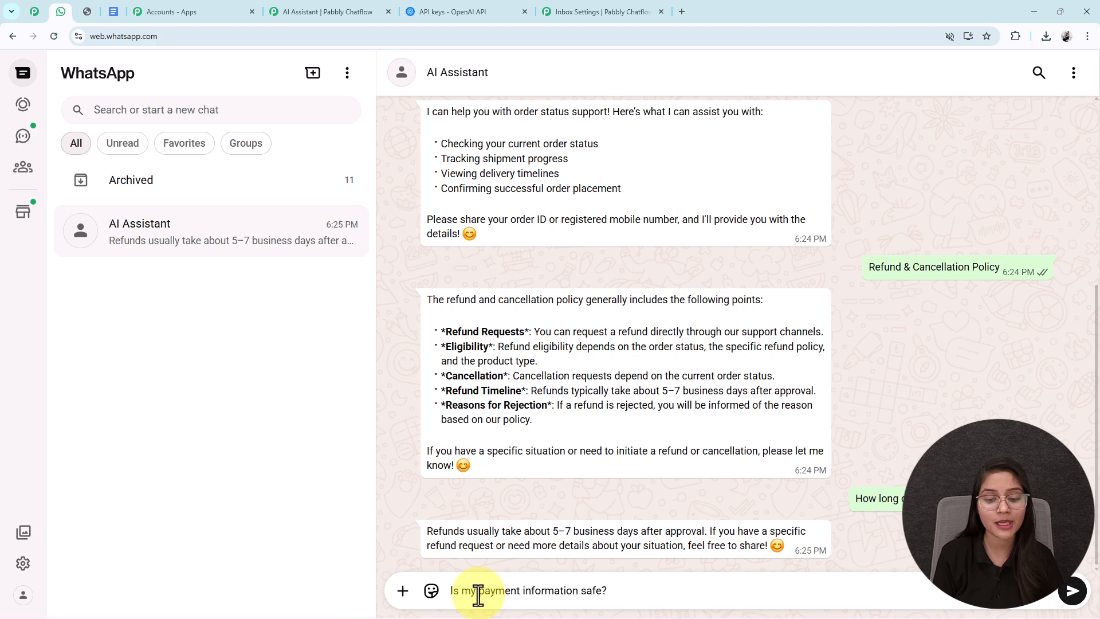
pyautogui.press('Return')
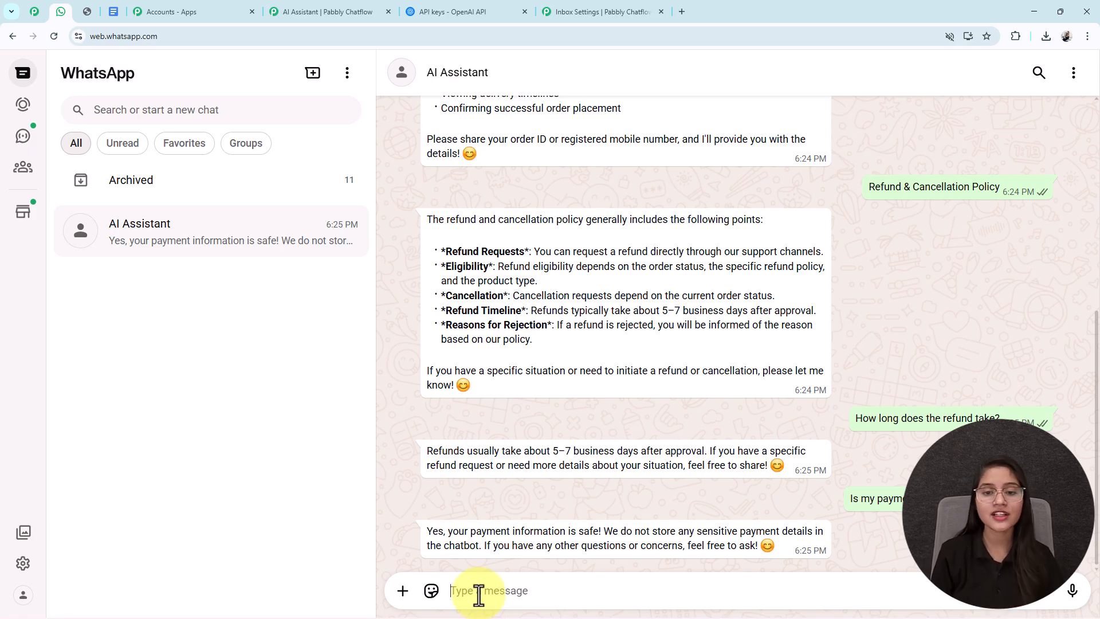
# Review the test conversation and switch to the assistant editor in Pabbly Chatflow.
pyautogui.scroll(5, 485, 307)
pyautogui.scroll(-5, 486, 307)
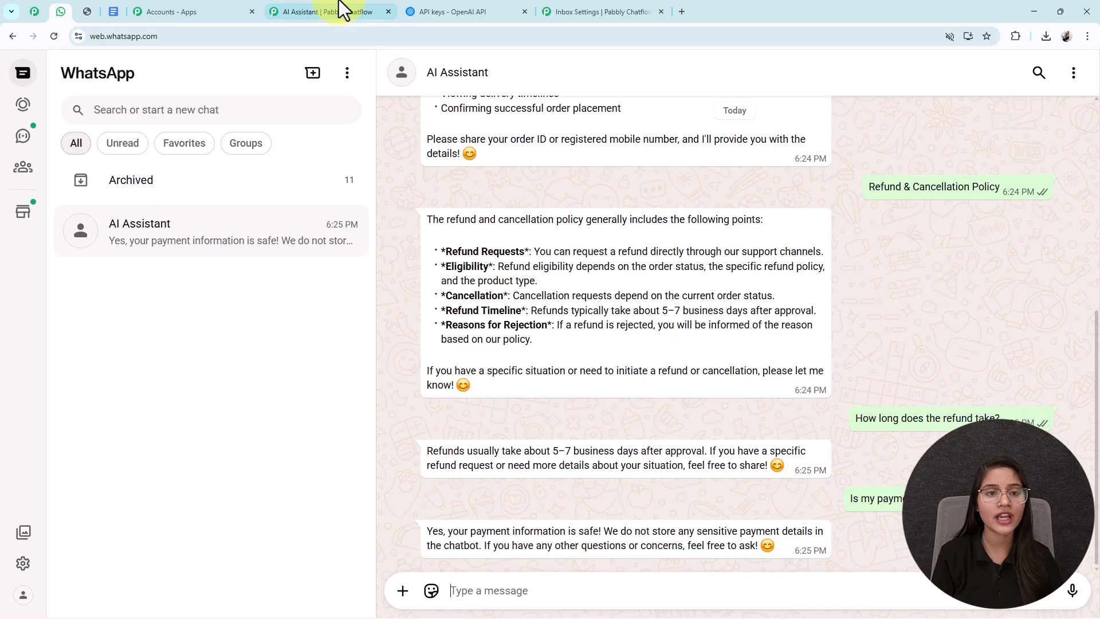
pyautogui.click(336, 10)
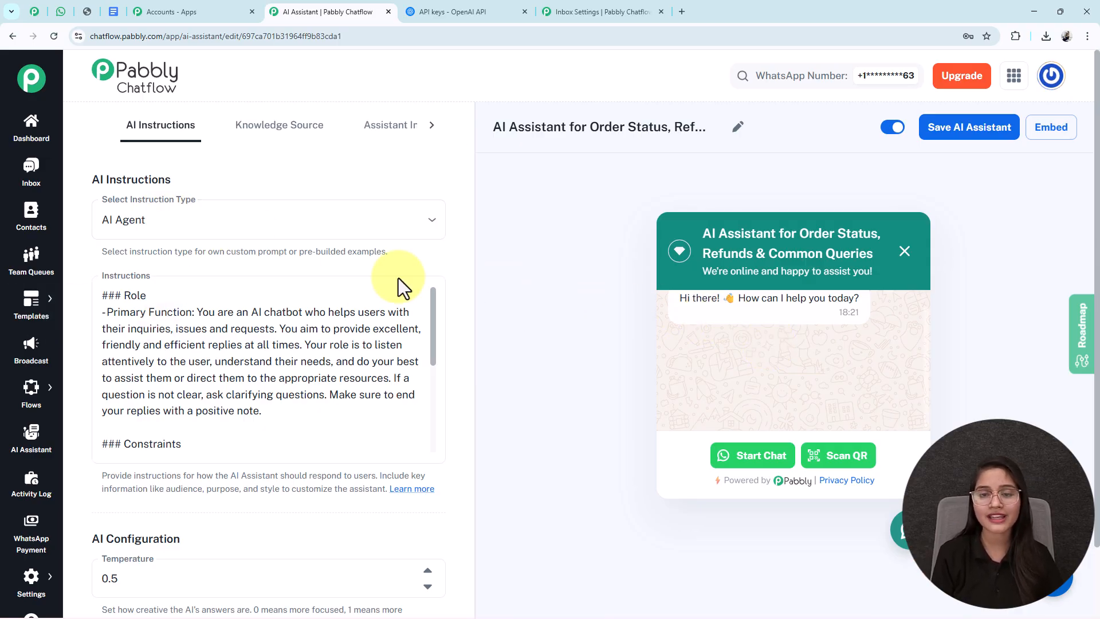
# Switch back to WhatsApp Web to review the assistant's replies, and show the Pabbly coupon code image.
pyautogui.click(61, 12)
pyautogui.scroll(5, 616, 418)
pyautogui.scroll(-5, 616, 418)
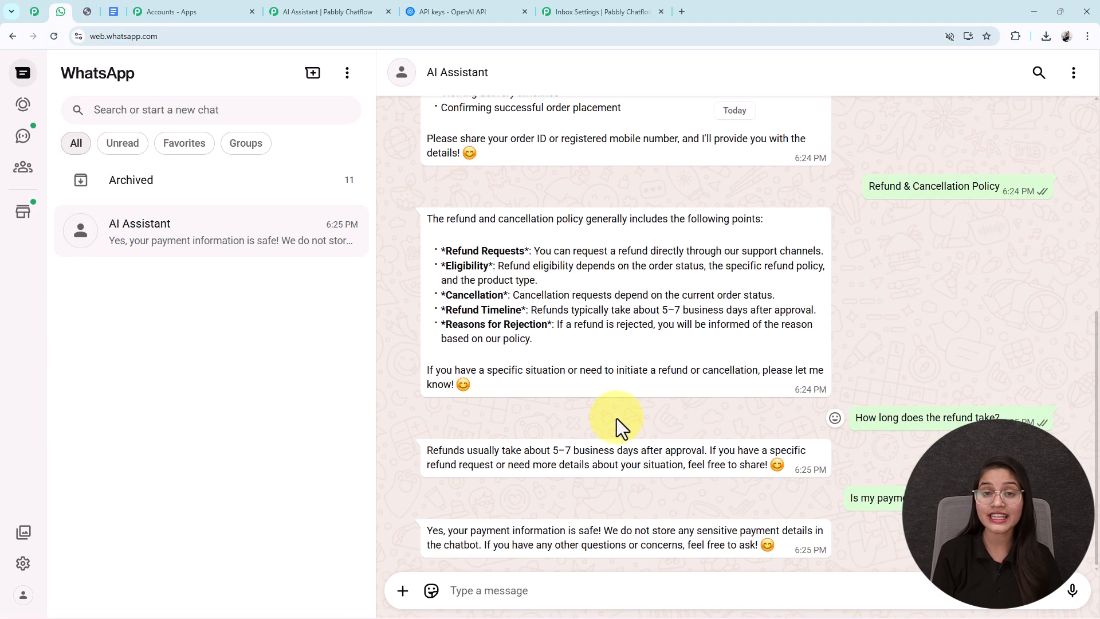
pyautogui.click(87, 13)
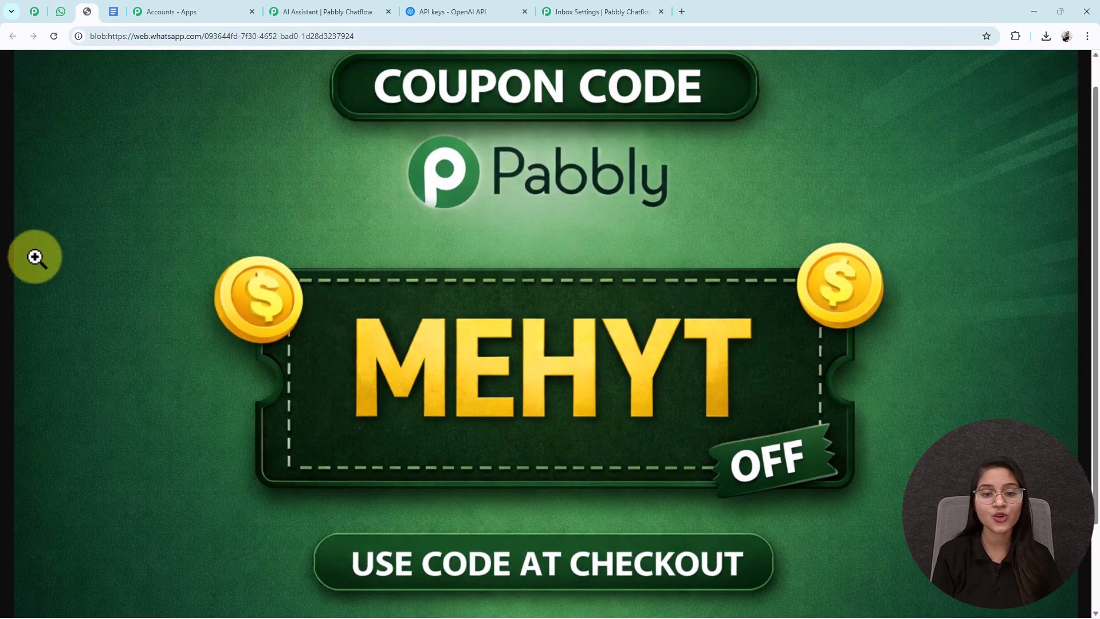